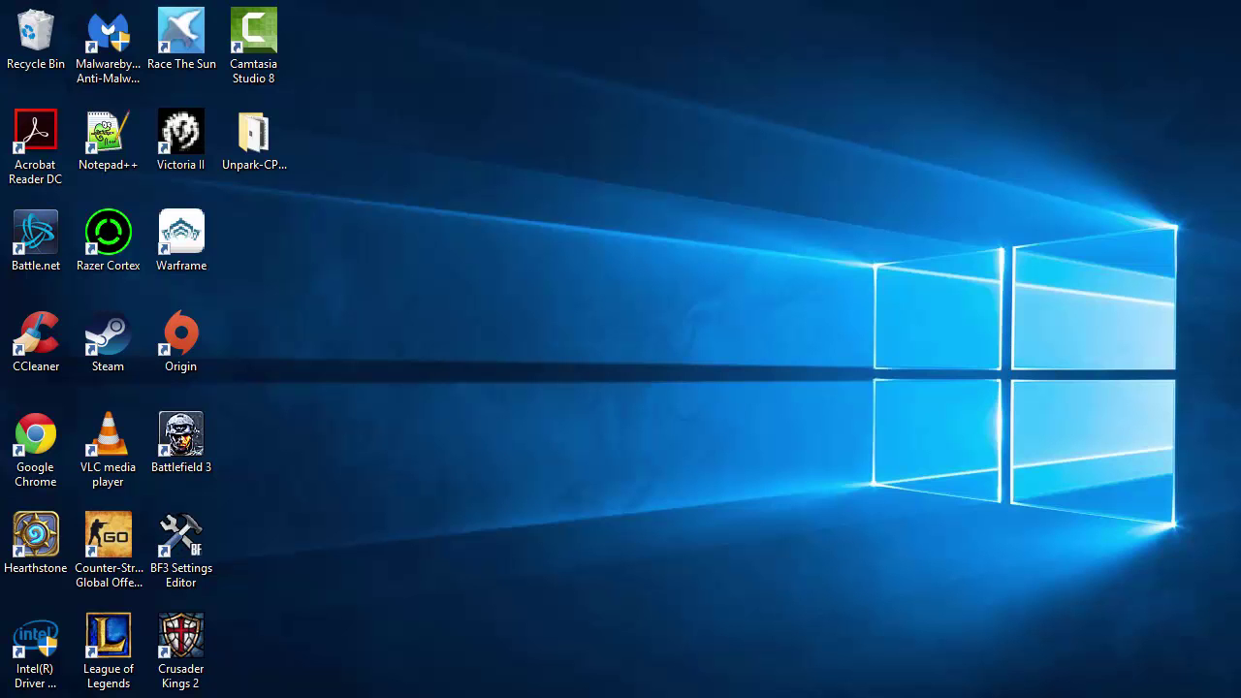
Drag the Intel Download Center browser window to a new spot on the desktop.
mouse_move(922, 269)
mouse_down()
mouse_move(548, 251)
mouse_move(582, 2)
mouse_up()
Search Intel downloads for 'intel hd 3000' using the HD Graphics 3000 suggestion.
click(762, 299)
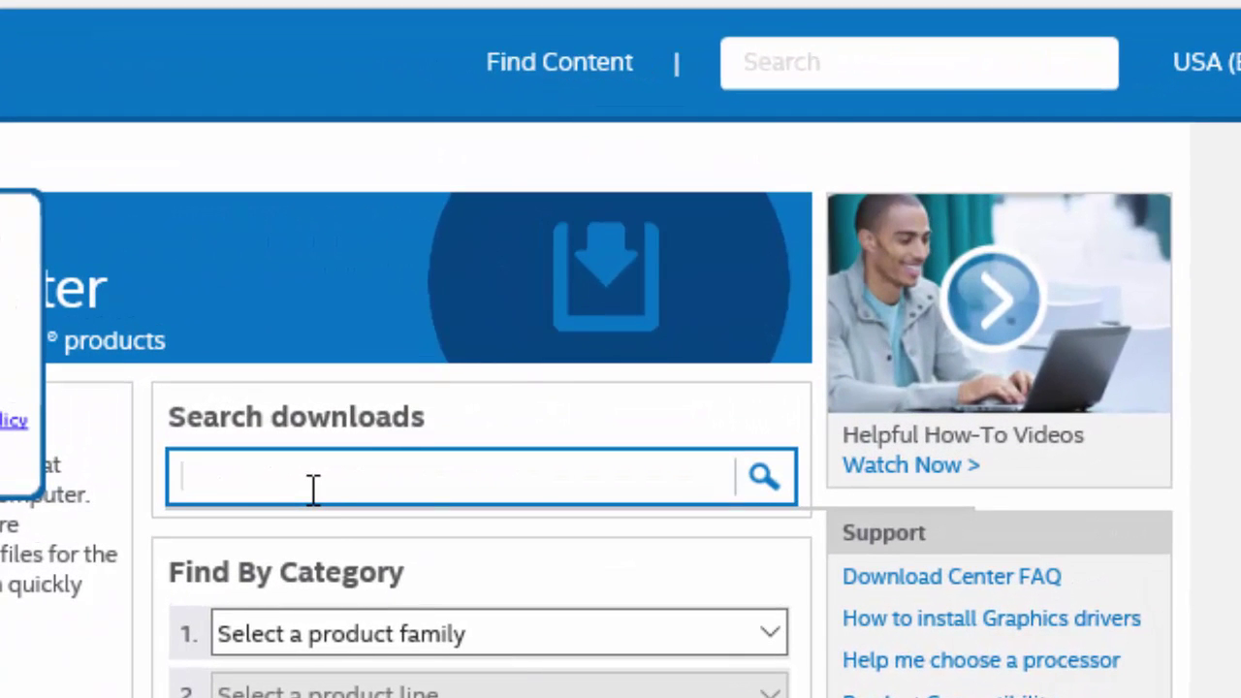
text(intel hd 300)
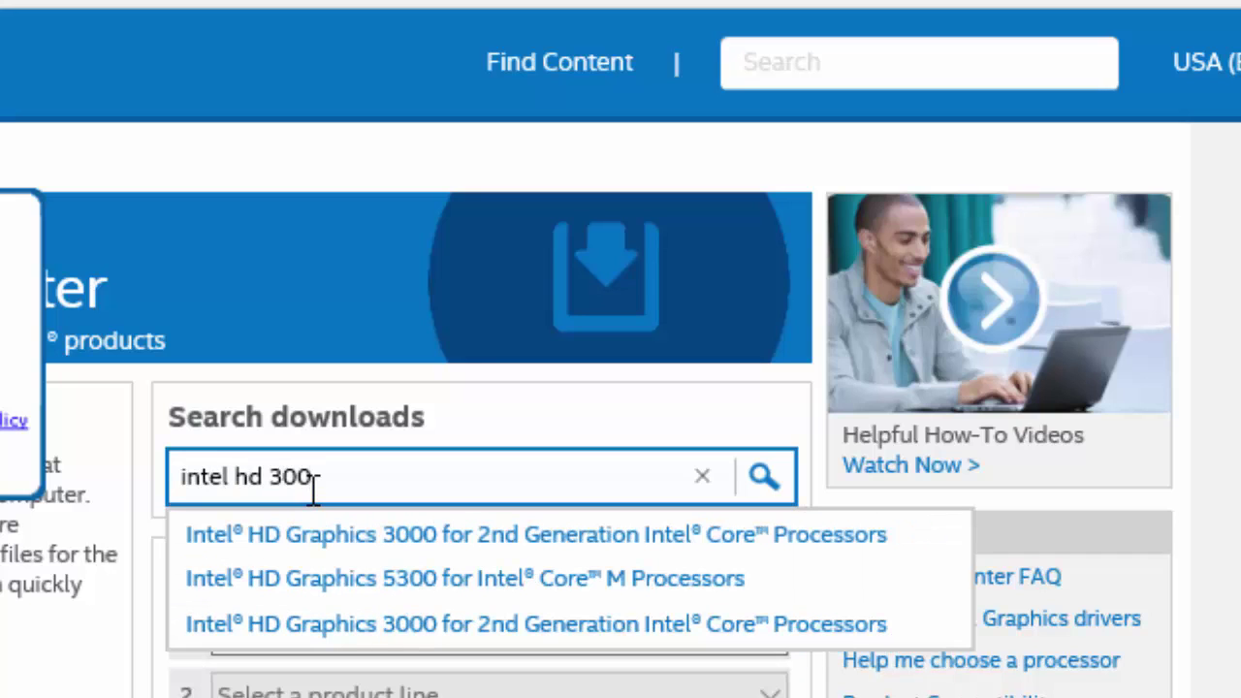
text(0)
key(Down)
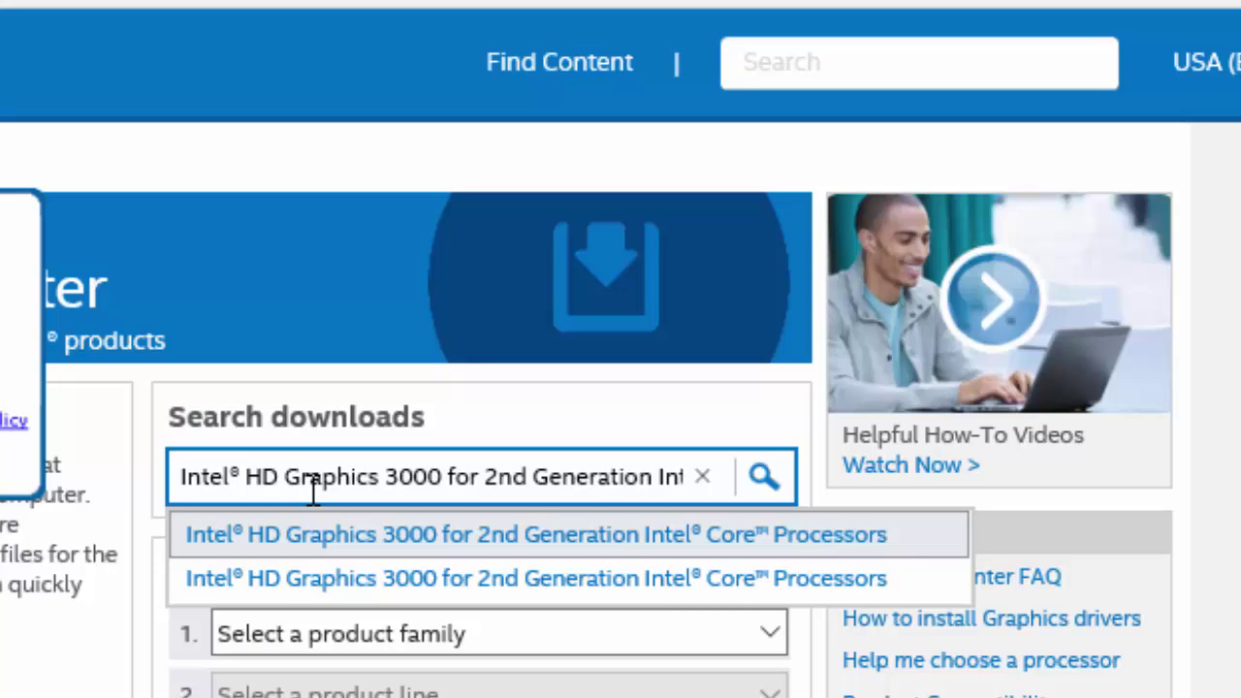
key(Return)
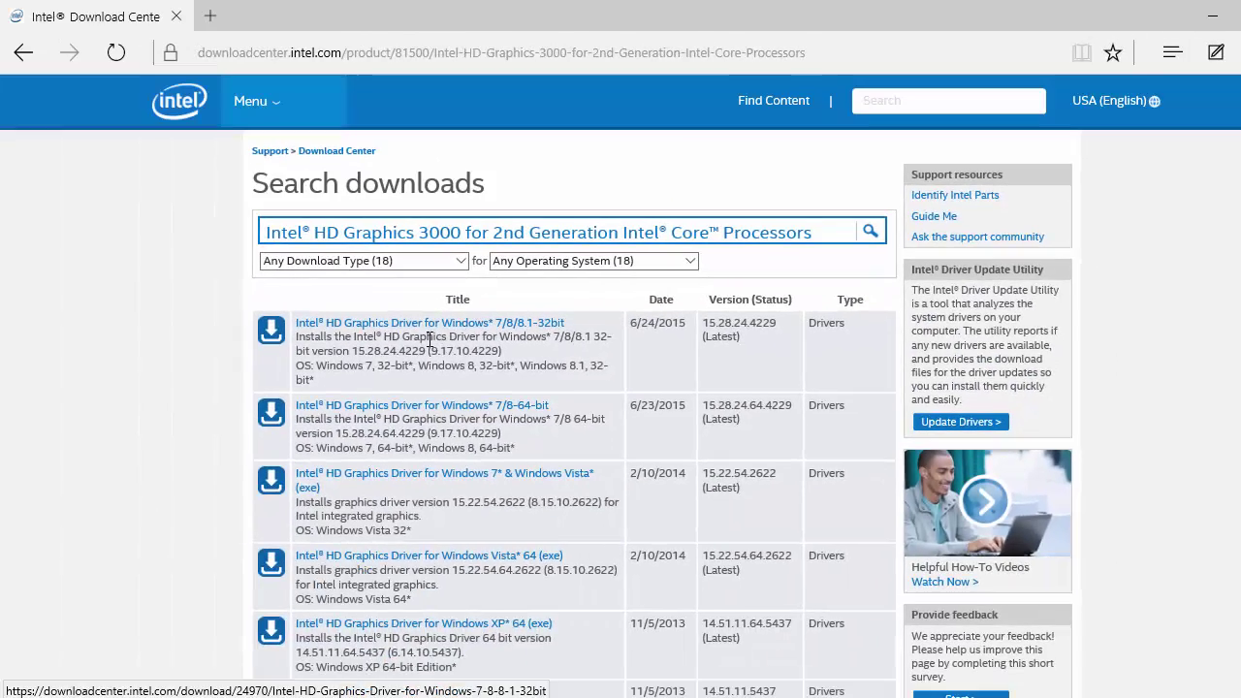
Review the HD Graphics 3000 driver results, their latest version and supported operating systems.
scroll(254, 354, down, 1)
scroll(695, 307, up, 2)
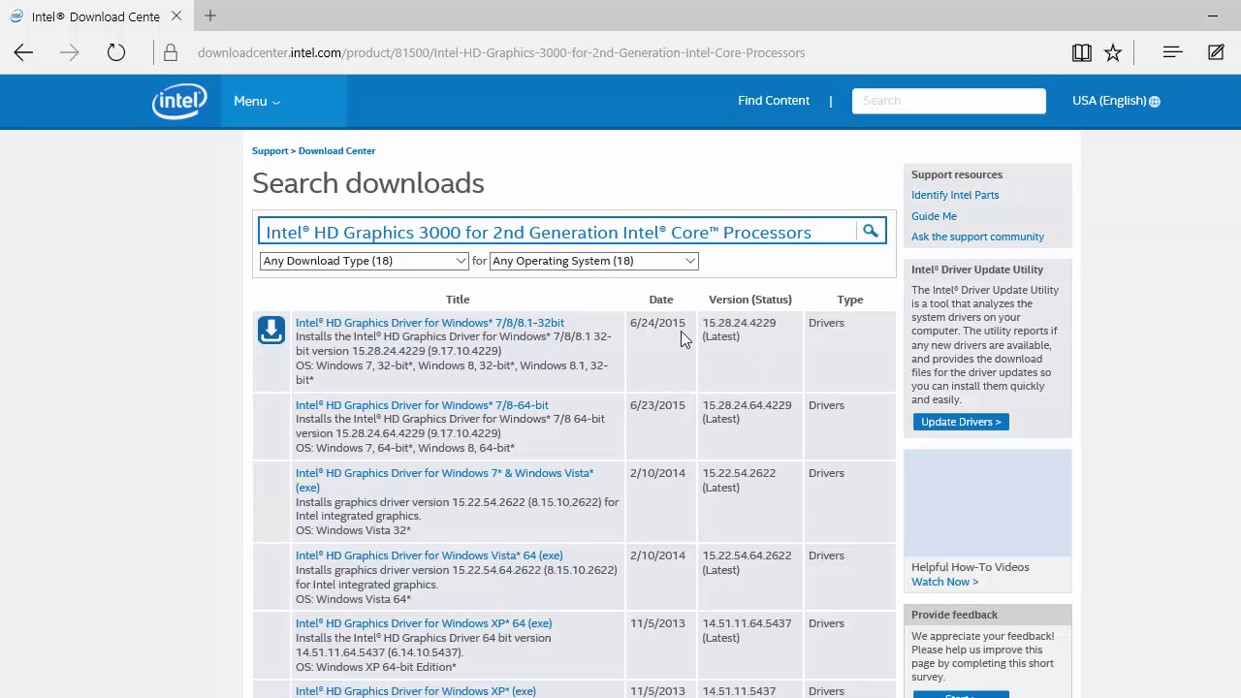
drag(702, 323, 756, 376)
click(612, 264)
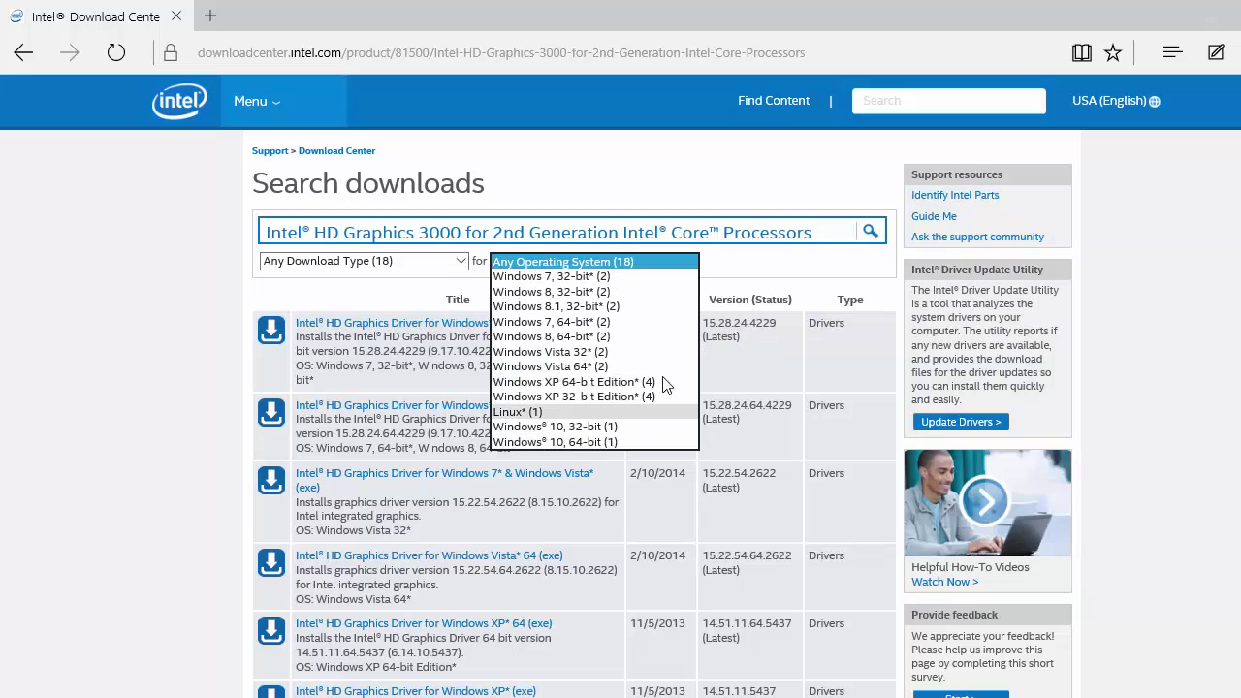
click(757, 361)
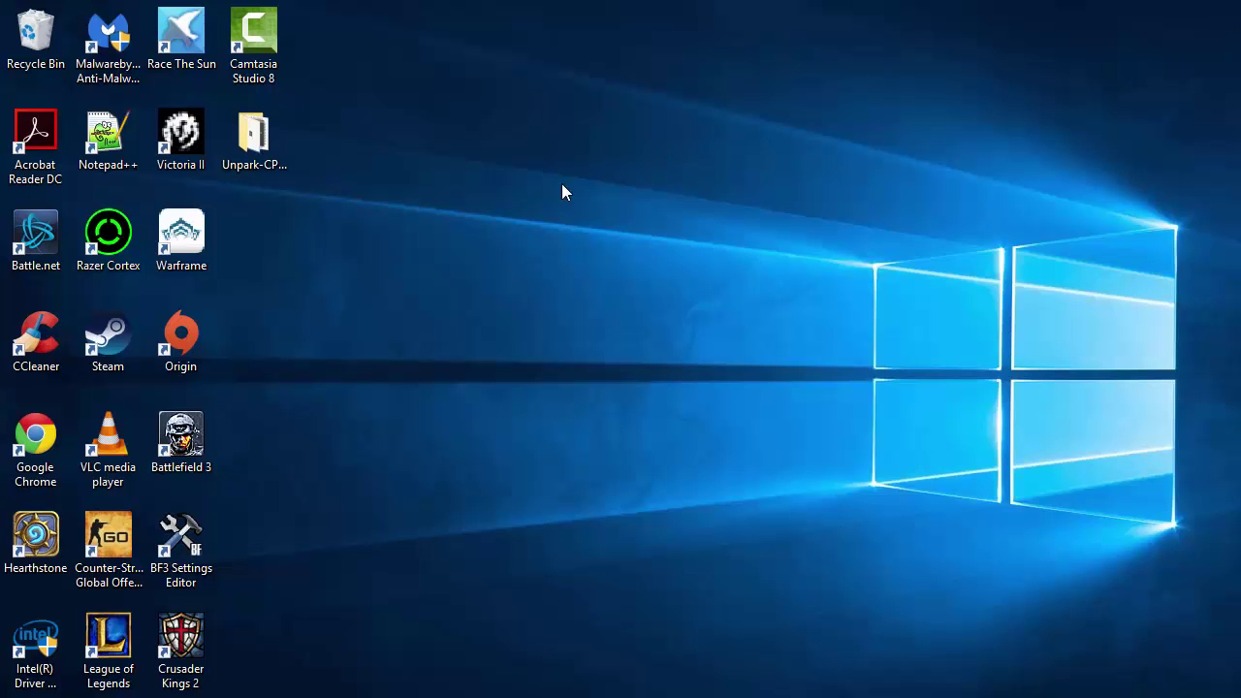
Open Intel Graphics Properties in Advanced Mode; apply 3D Performance with Application Optimal Mode.
right_click(563, 184)
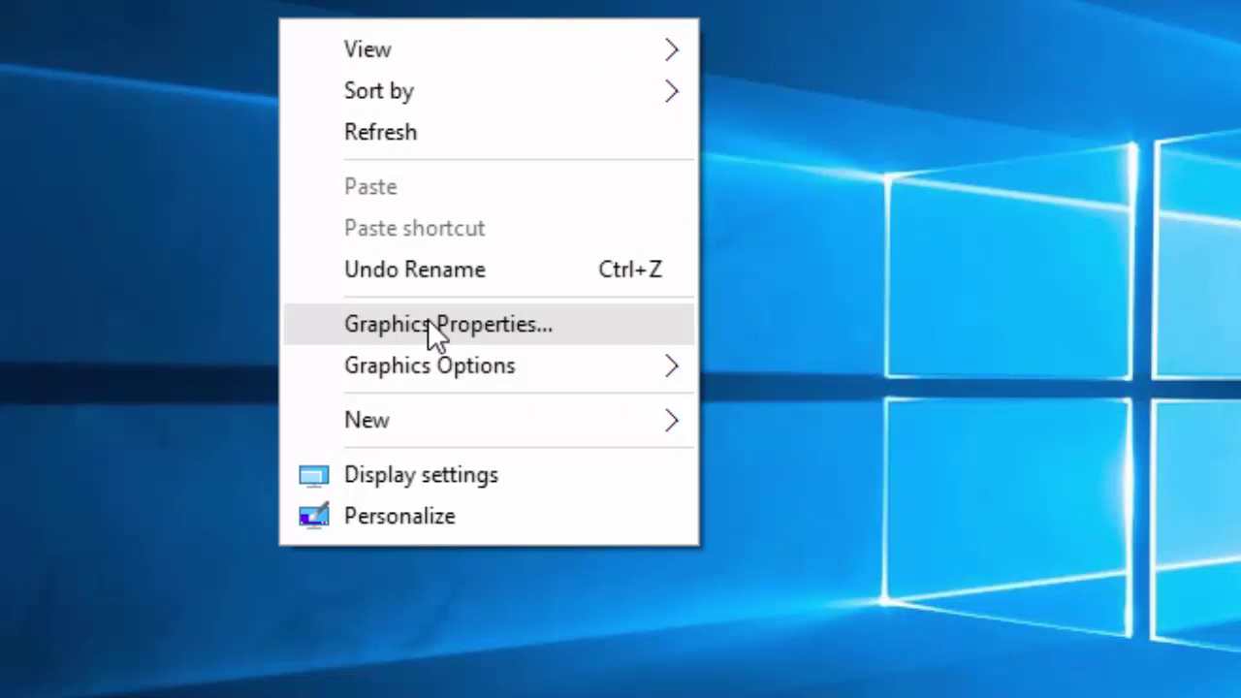
click(428, 324)
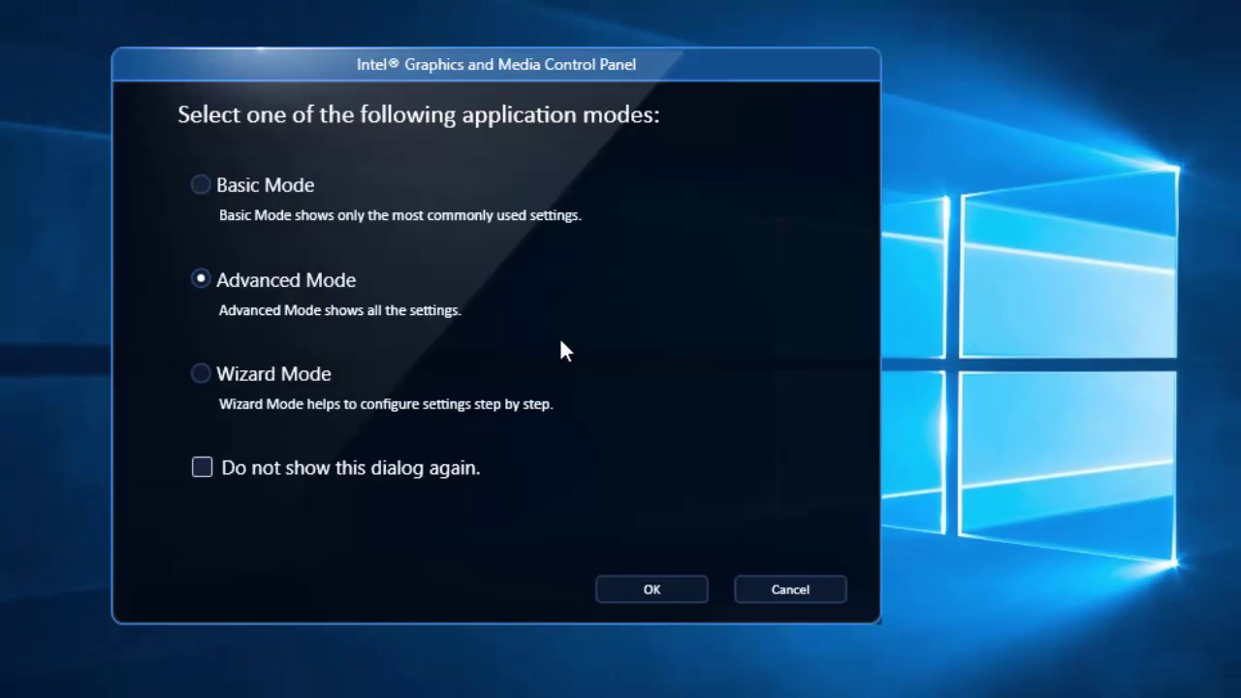
click(606, 592)
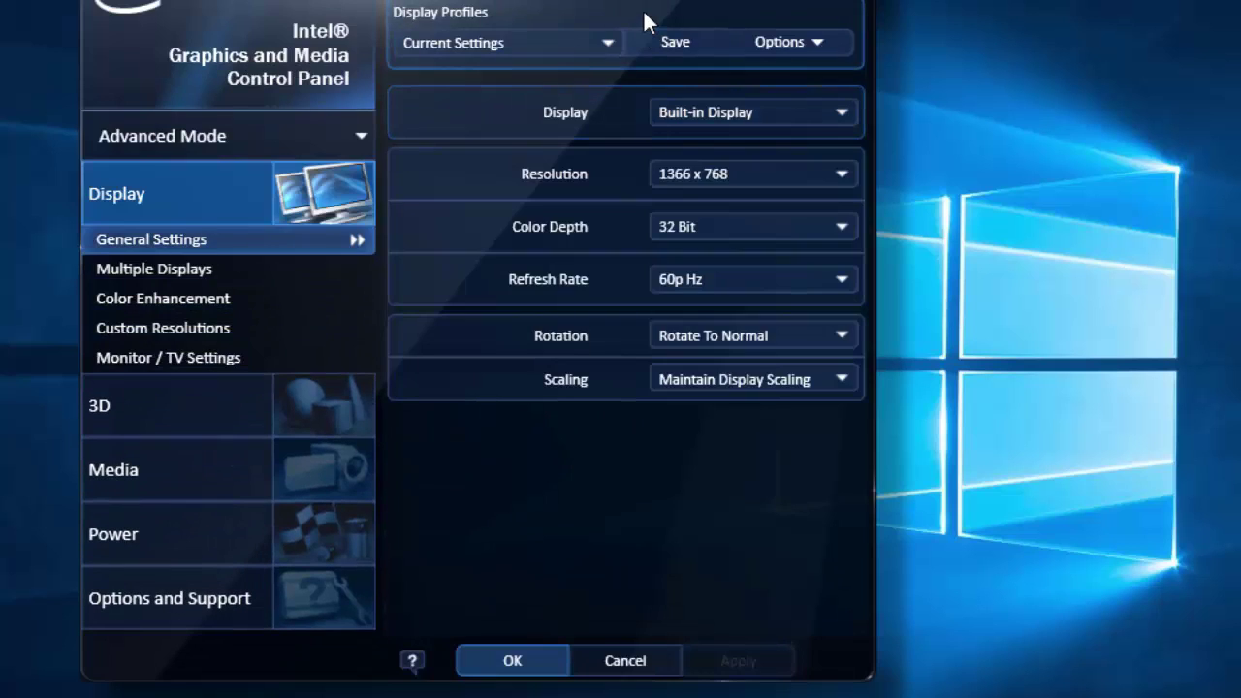
click(200, 406)
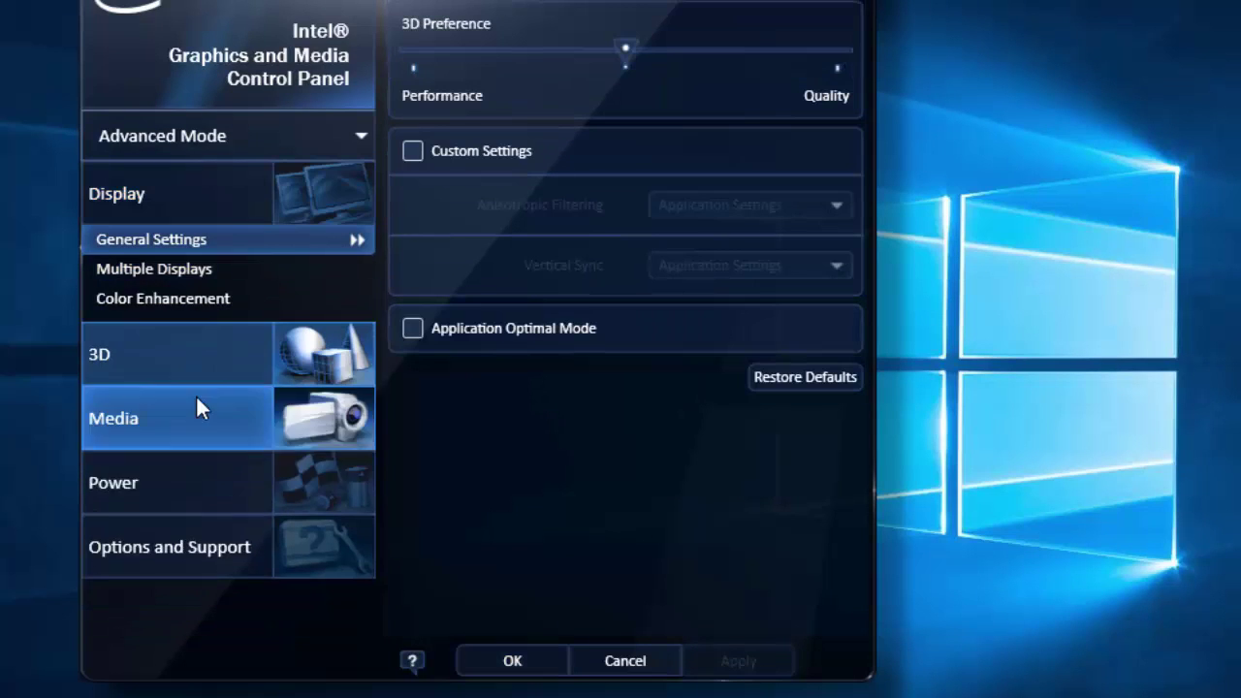
drag(621, 48, 456, 50)
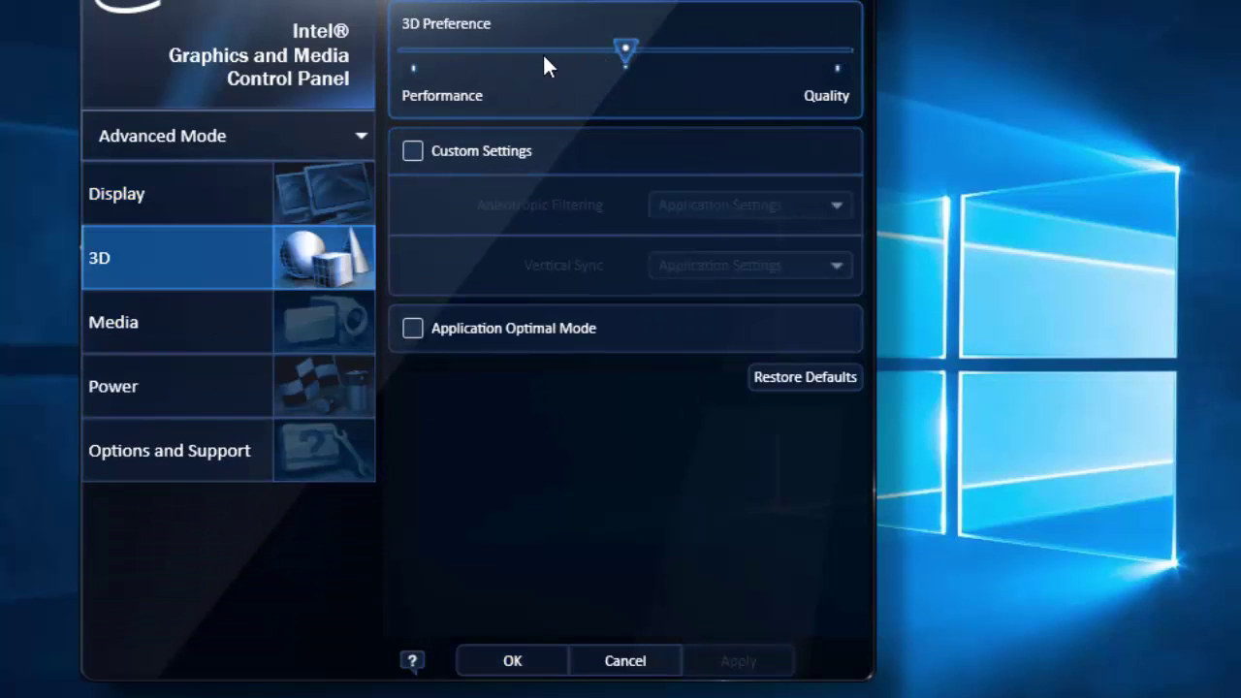
click(412, 325)
click(718, 660)
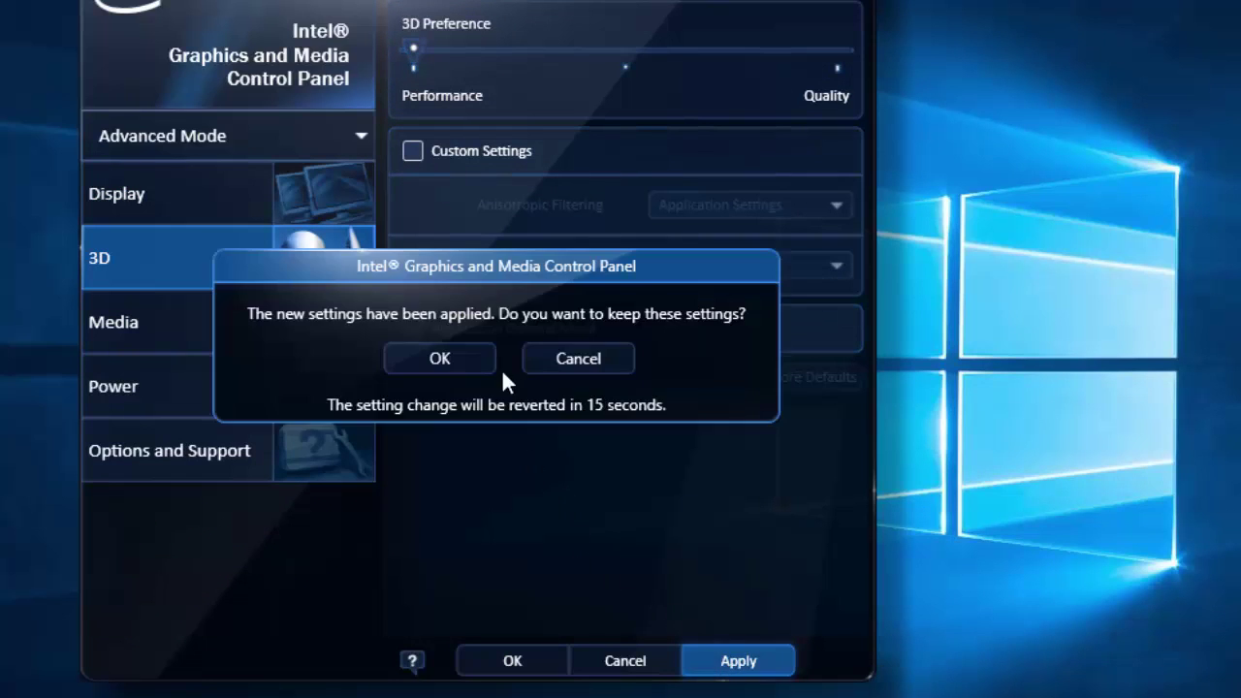
click(441, 359)
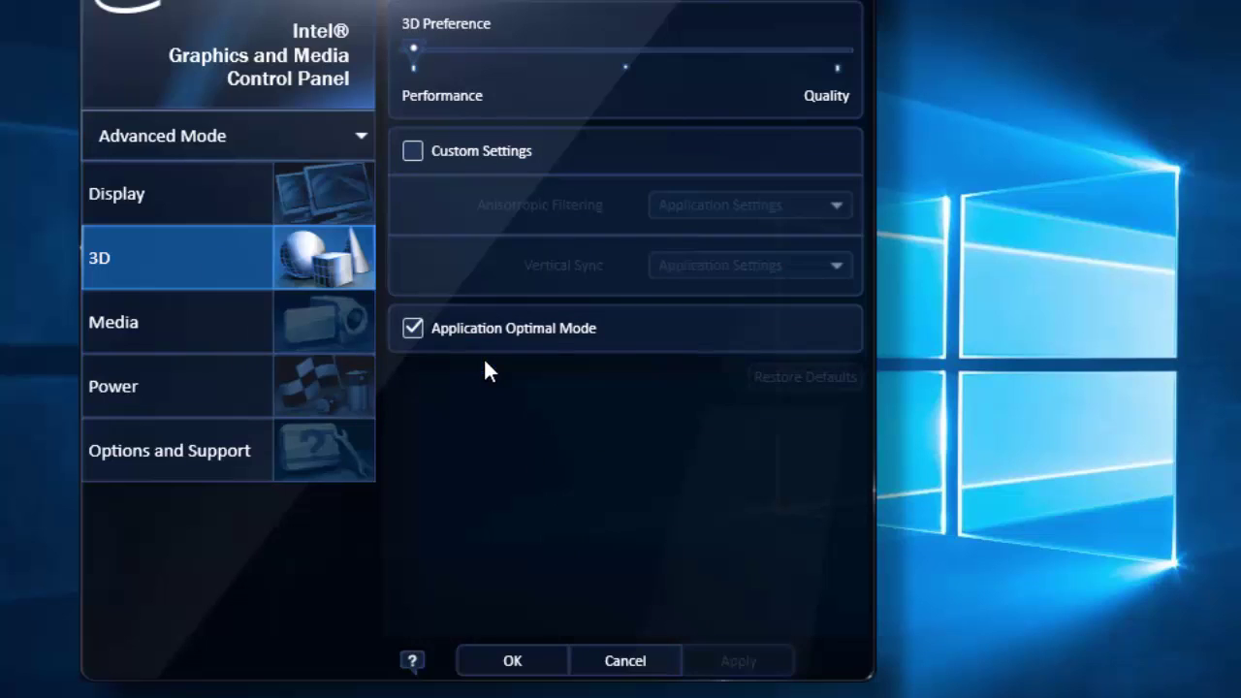
Apply the Maximum Performance power plan and close the Intel control panel.
click(236, 383)
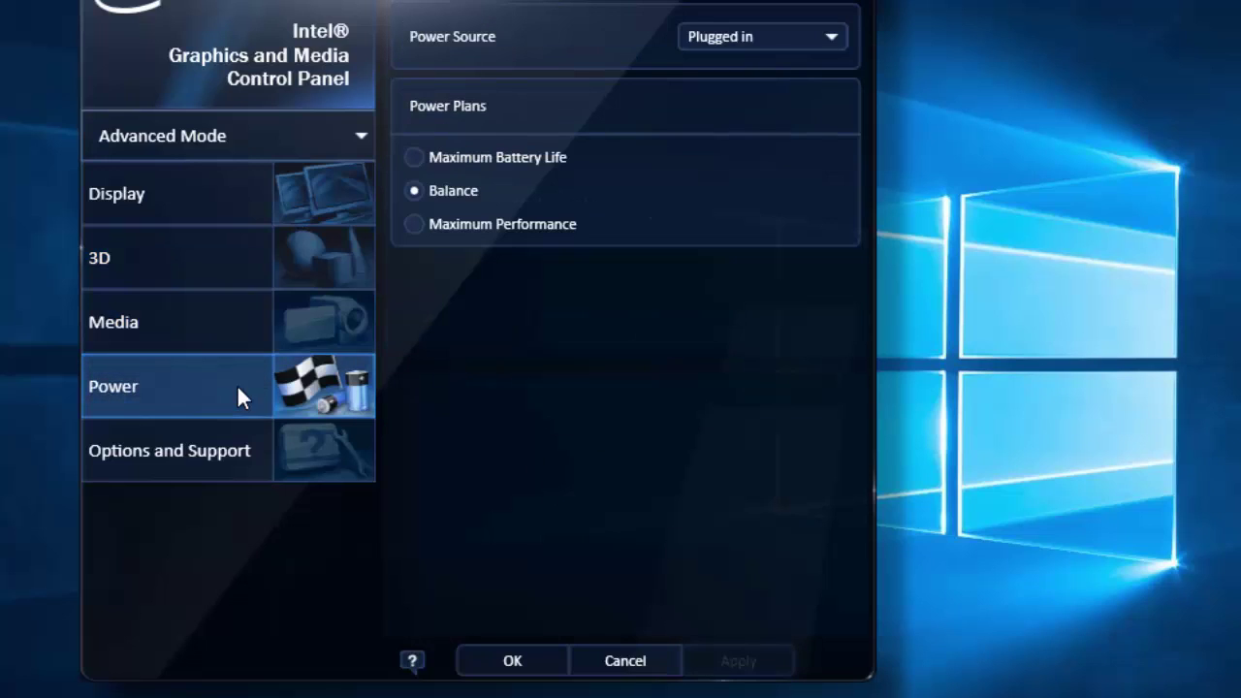
click(417, 223)
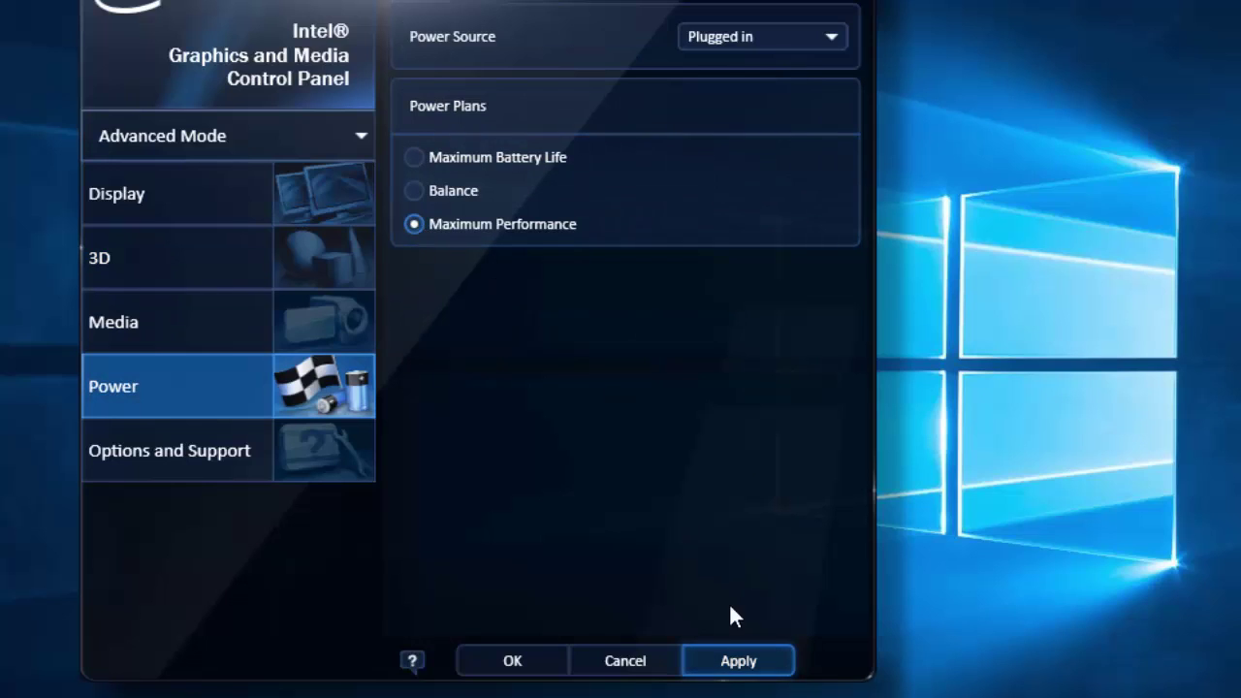
click(728, 662)
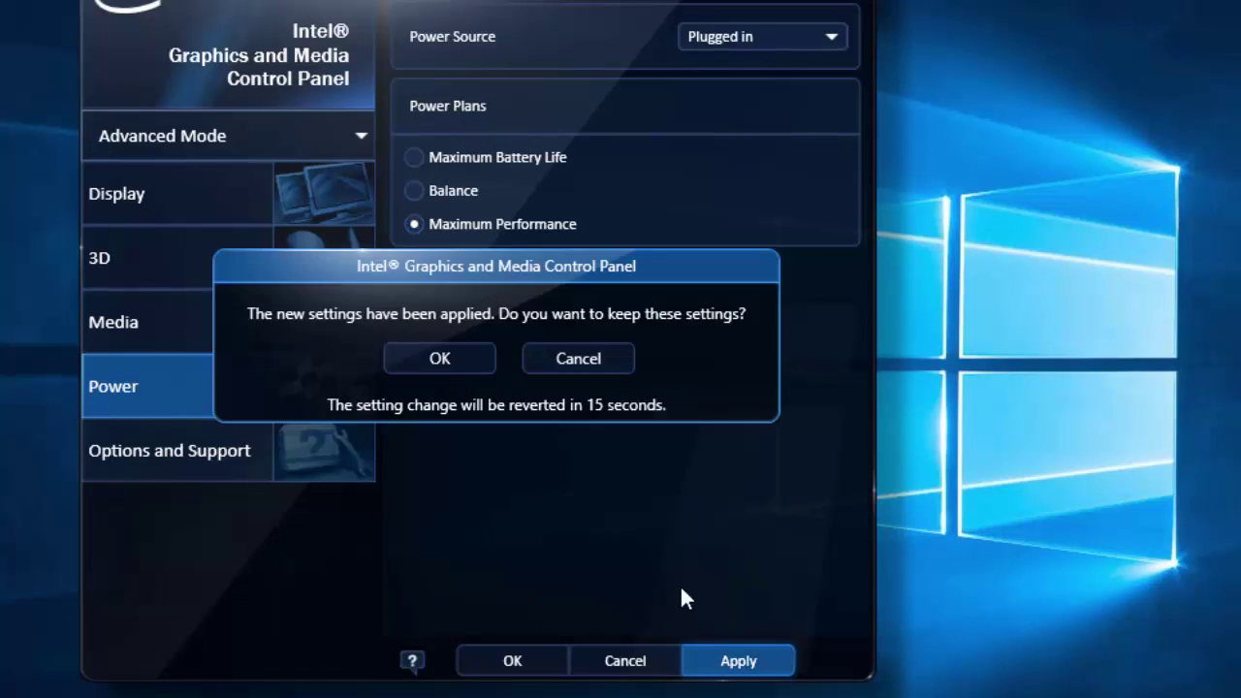
click(465, 360)
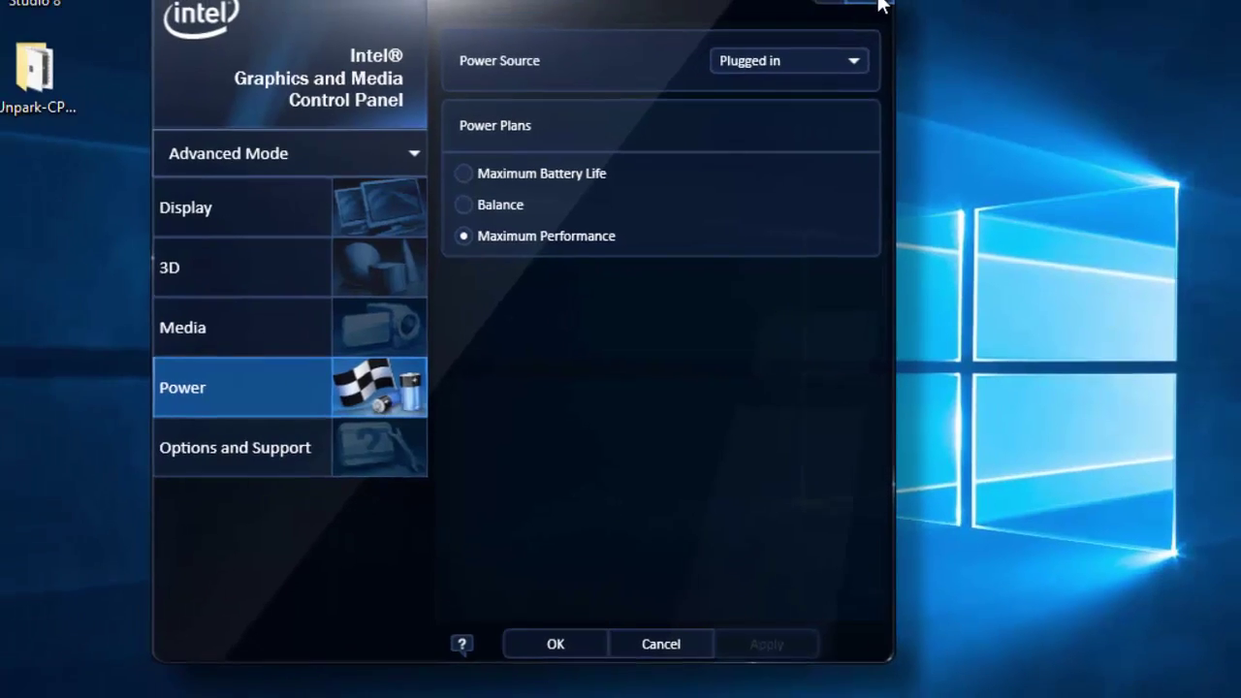
click(881, 10)
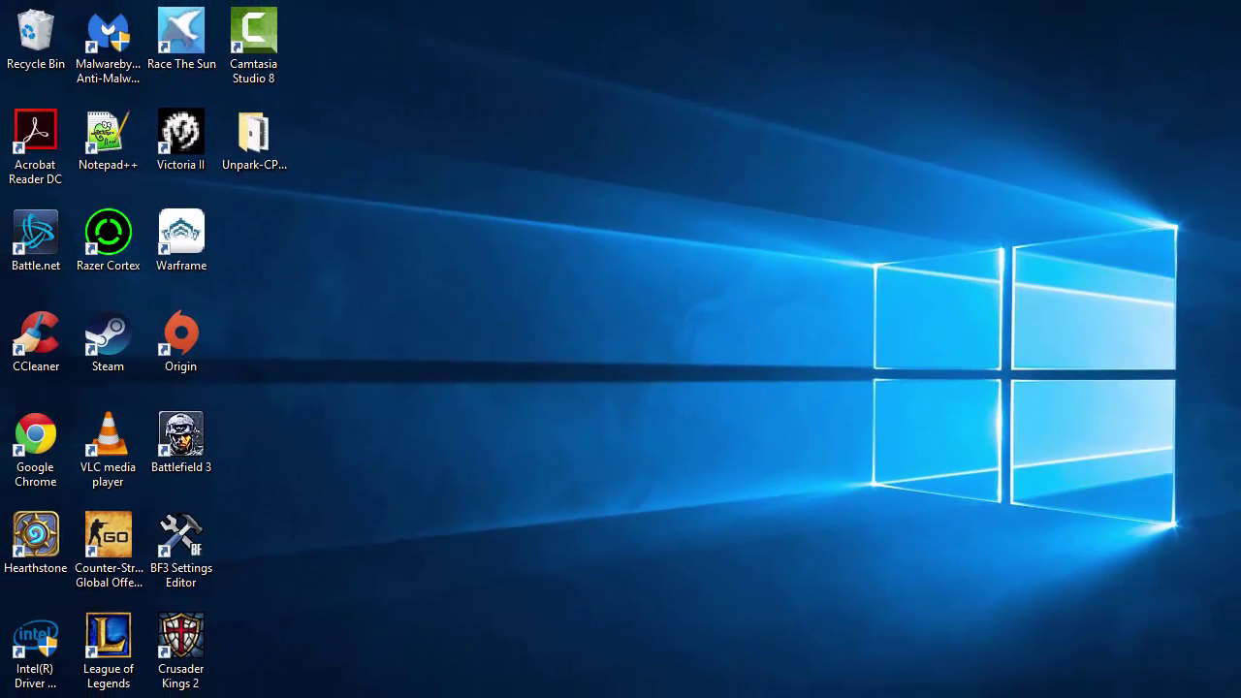
Select the High performance plan in Power Options from the battery icon, then close it.
click(1153, 694)
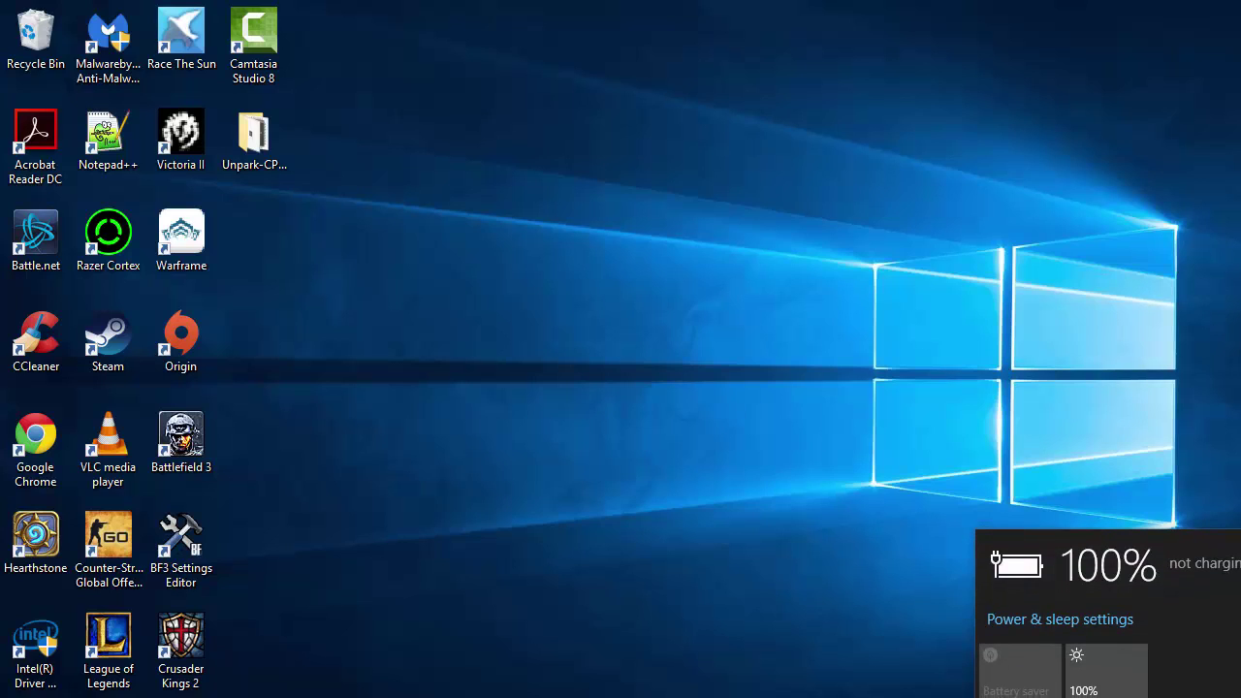
right_click(1153, 694)
click(1096, 678)
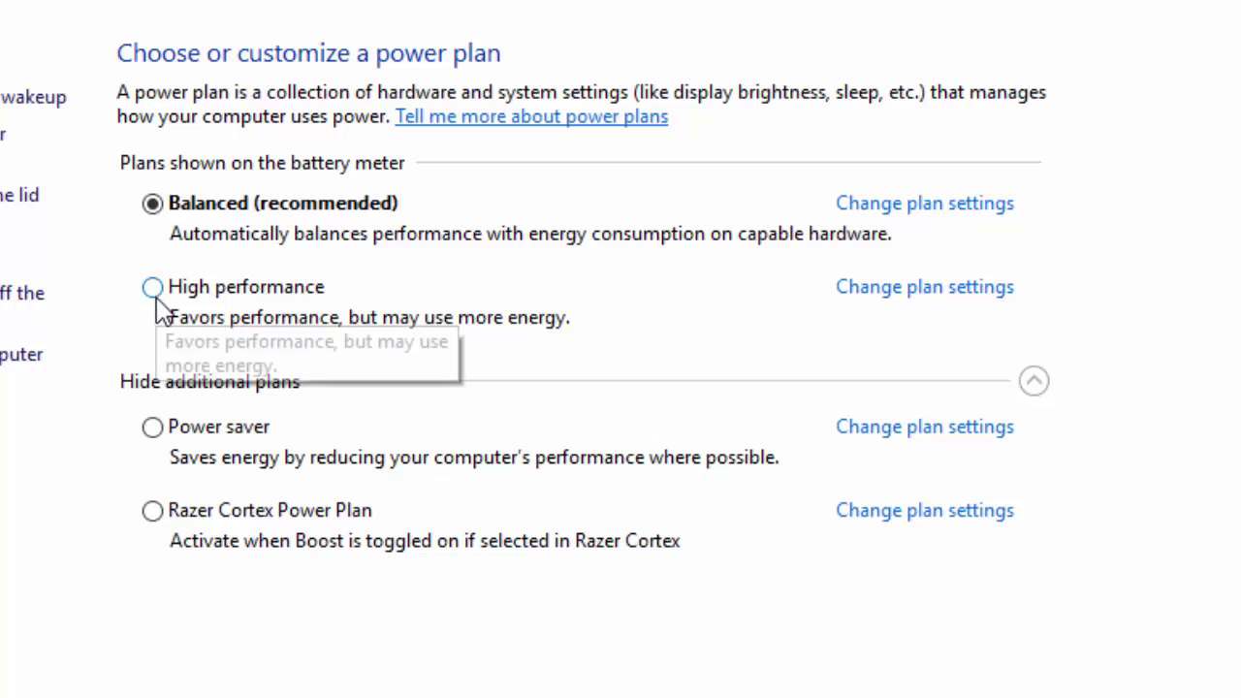
click(155, 299)
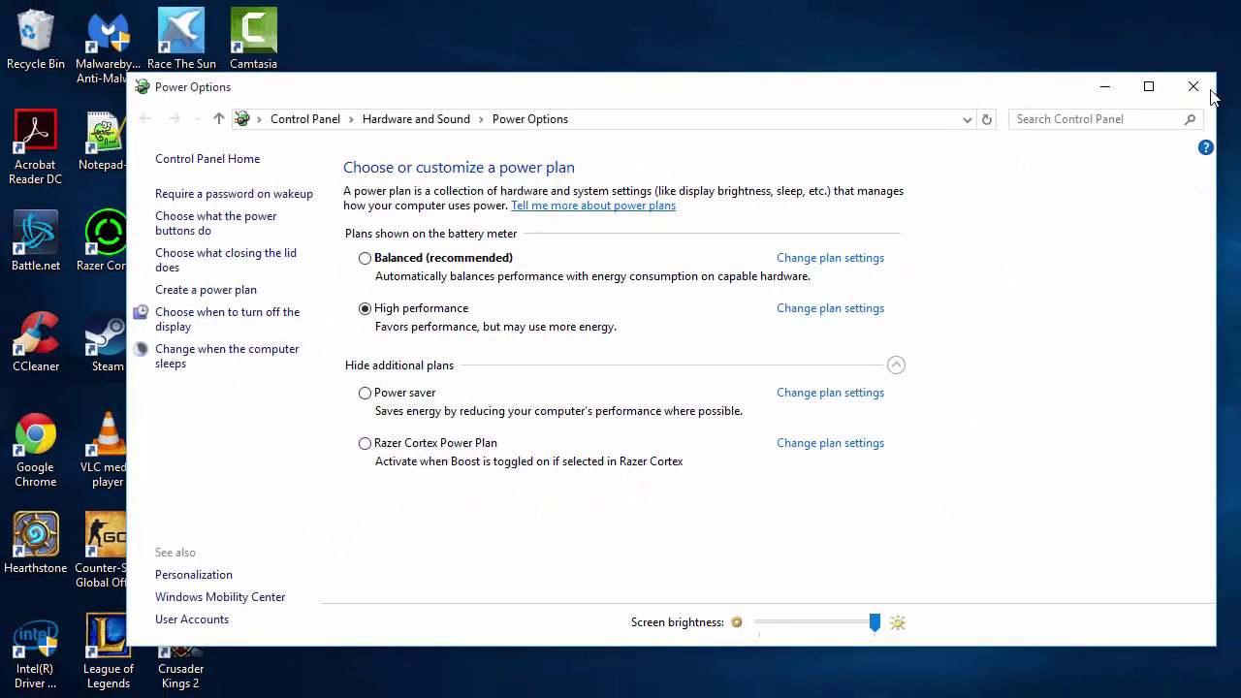
click(1193, 87)
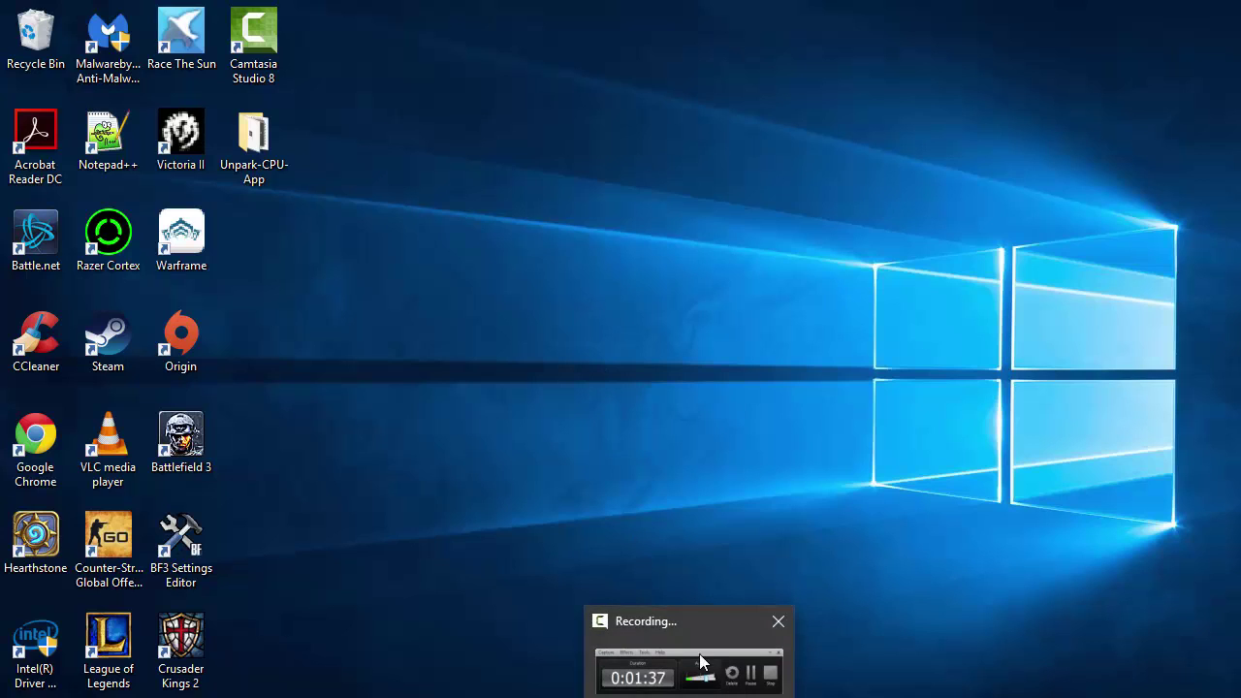
Launch UnparkCPU from the Unpark-CPU-App folder and check status, showing both cores Parked.
mouse_move(472, 312)
mouse_down()
mouse_move(373, 240)
mouse_move(316, 175)
mouse_up()
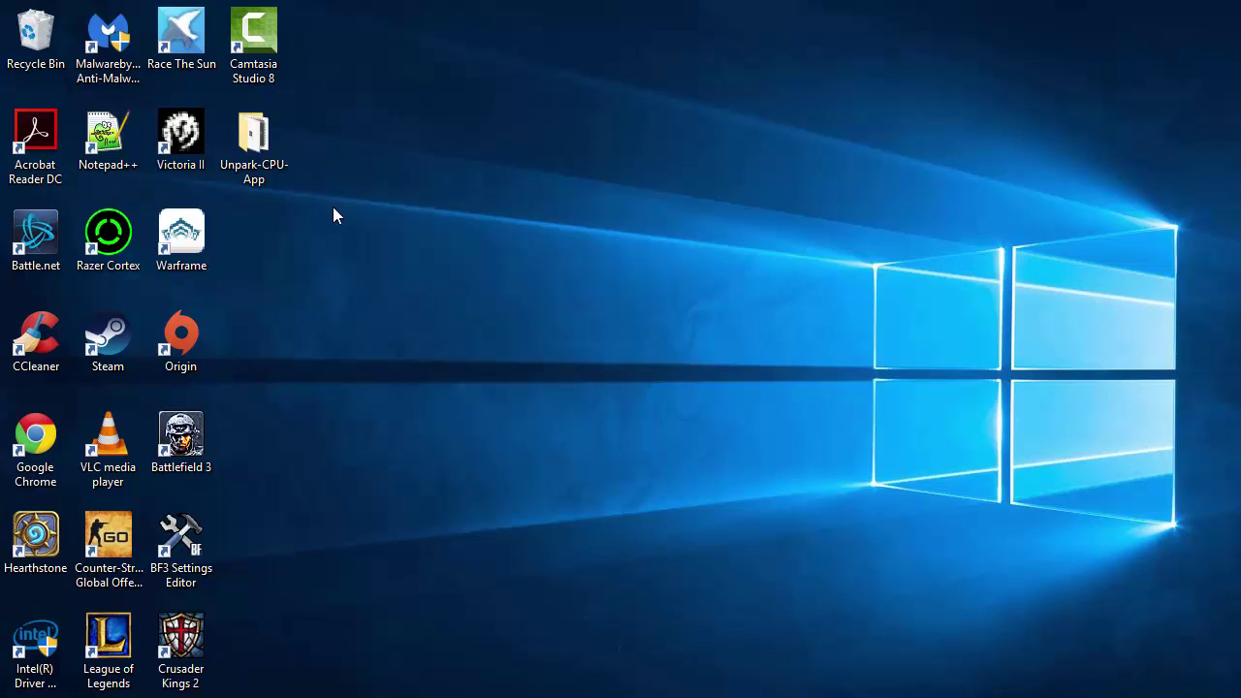
double_click(259, 169)
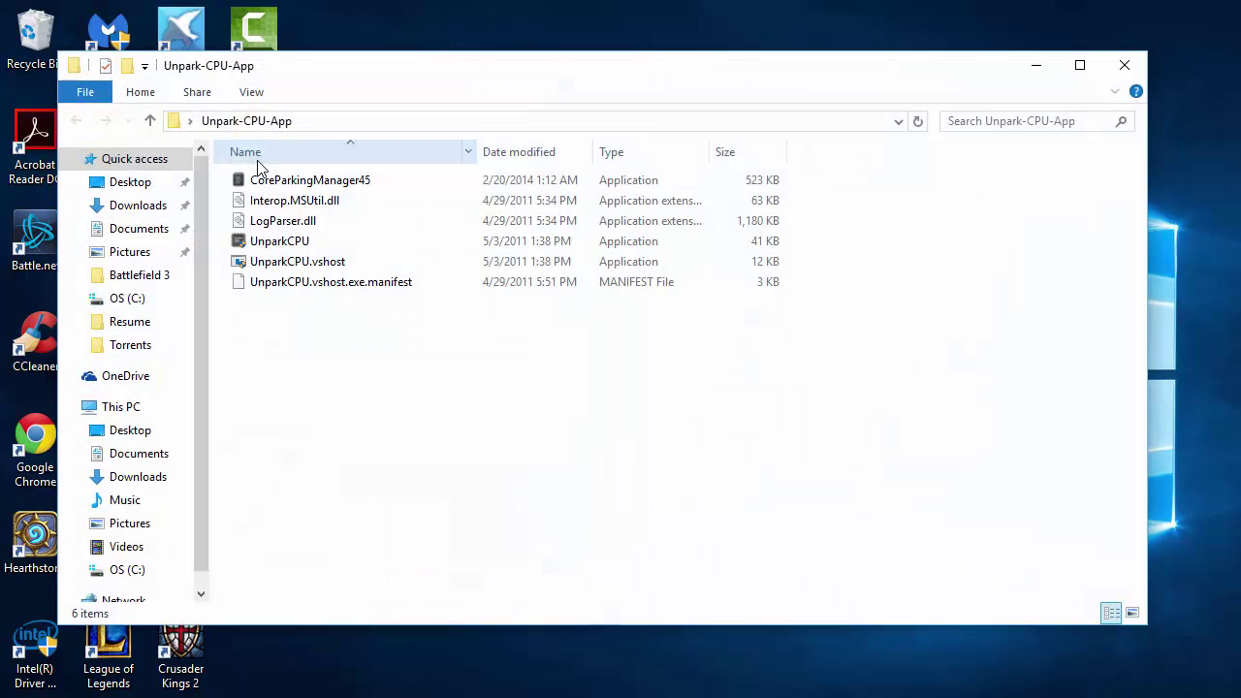
click(275, 250)
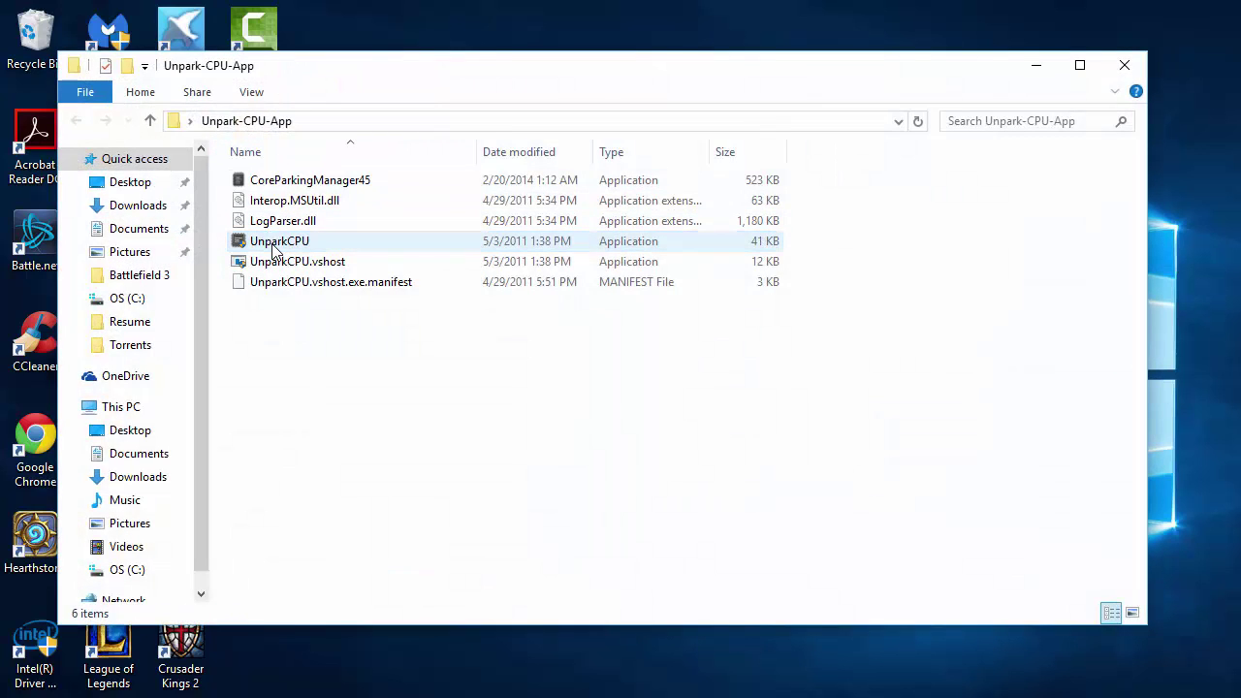
double_click(275, 250)
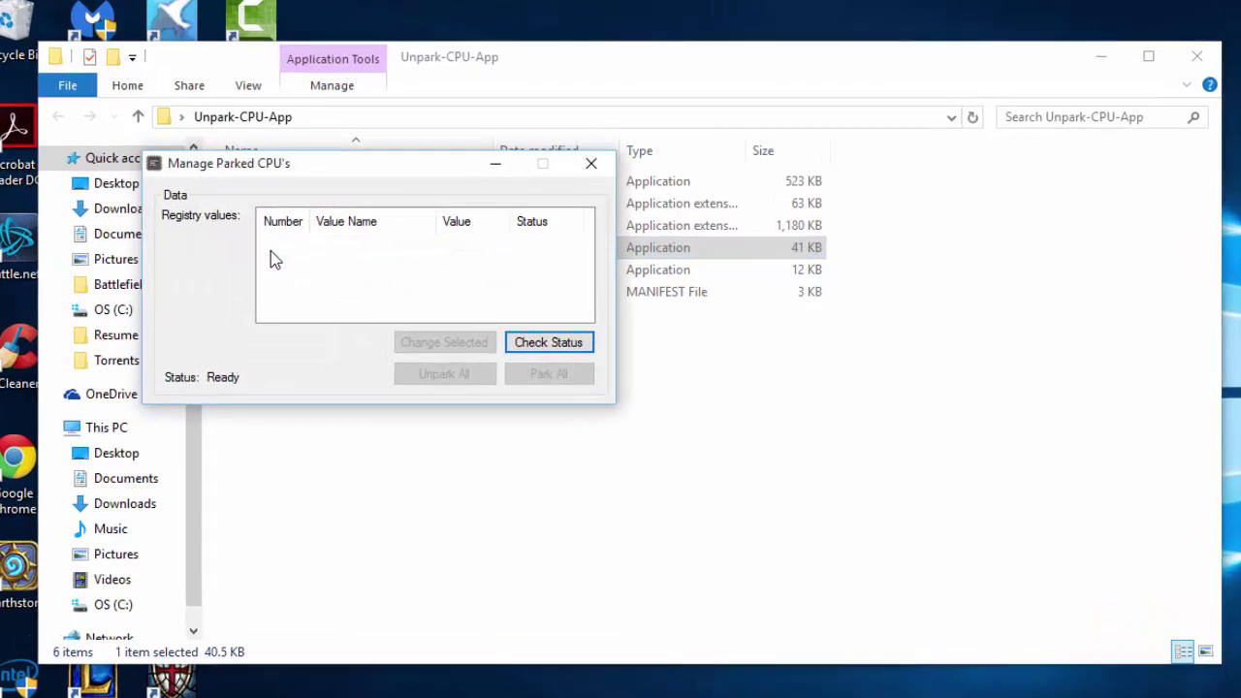
click(683, 419)
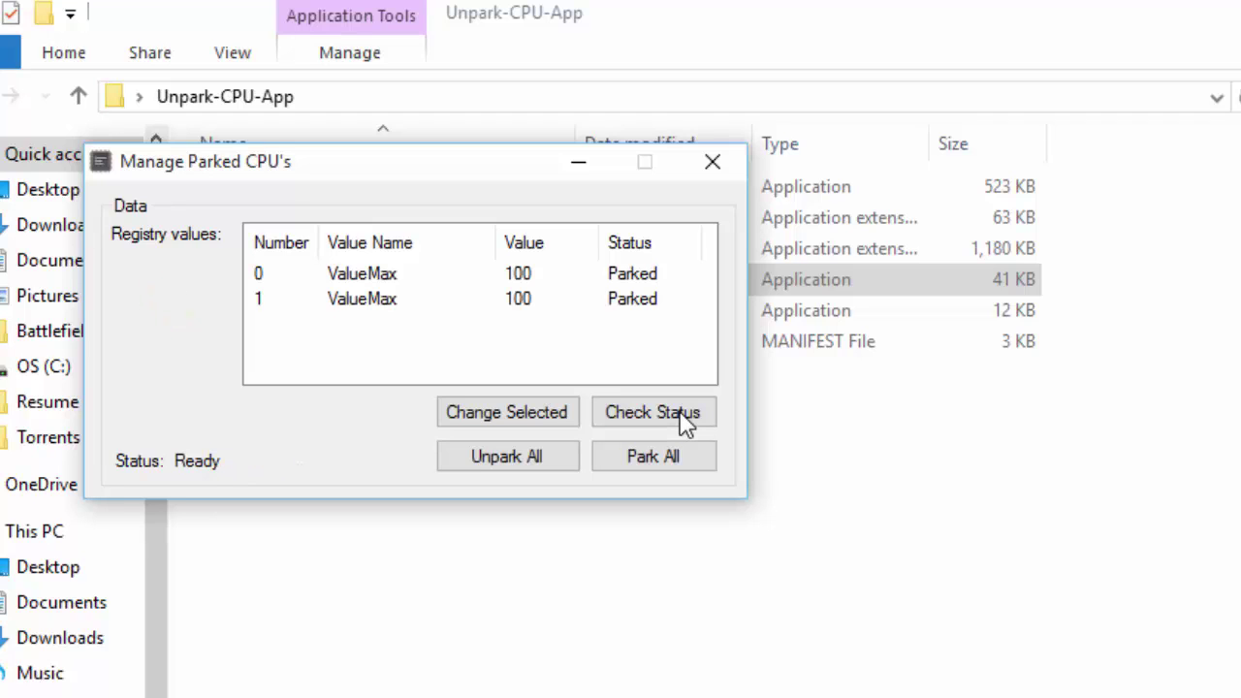
Click back and forth between the two CPU core entries in the registry list, then clear the selection.
click(407, 276)
click(419, 307)
click(431, 277)
click(429, 306)
click(444, 277)
click(441, 306)
click(474, 279)
click(475, 306)
click(496, 273)
click(506, 304)
click(537, 277)
click(500, 339)
click(504, 417)
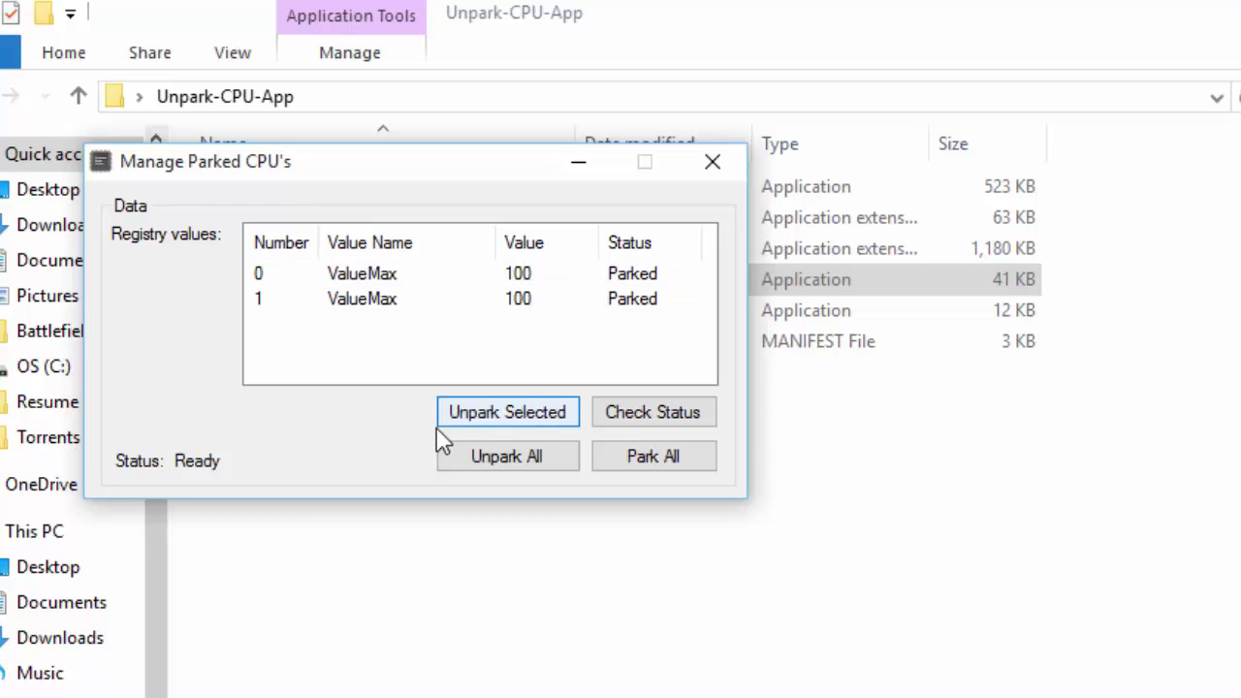
Unpark all CPU cores, rescan to show both Unparked, then close UnparkCPU and its folder.
click(456, 455)
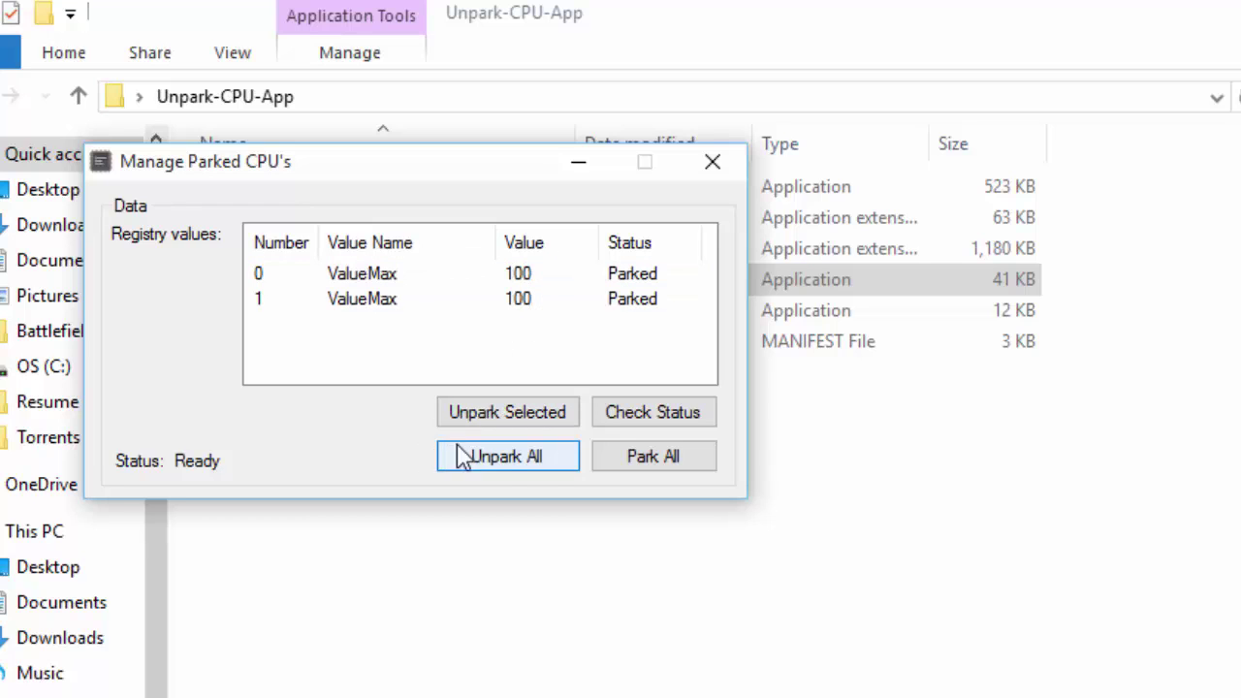
click(505, 456)
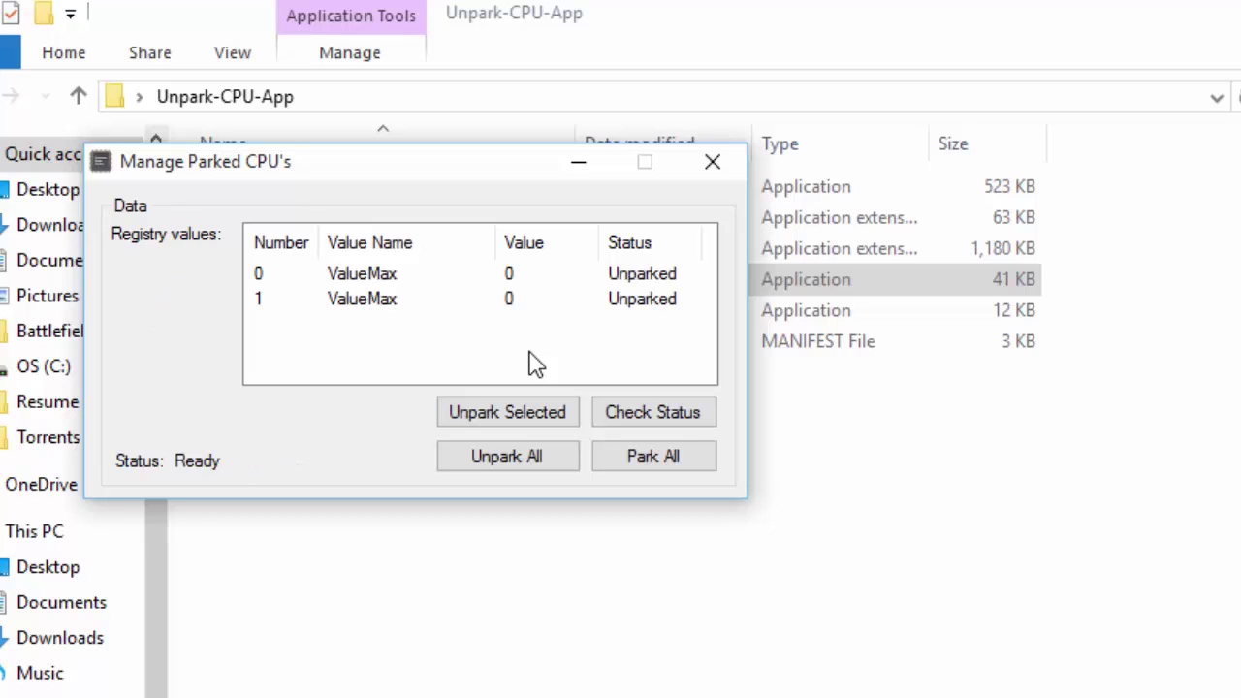
click(715, 170)
click(1217, 12)
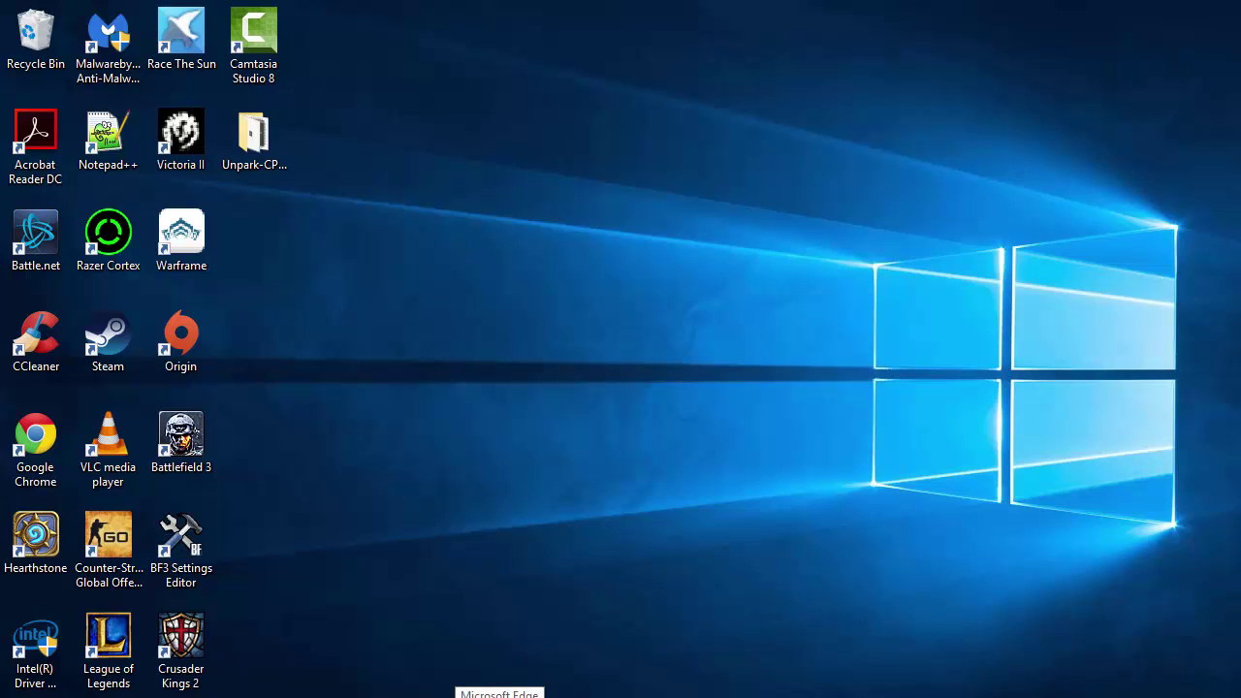
click(499, 697)
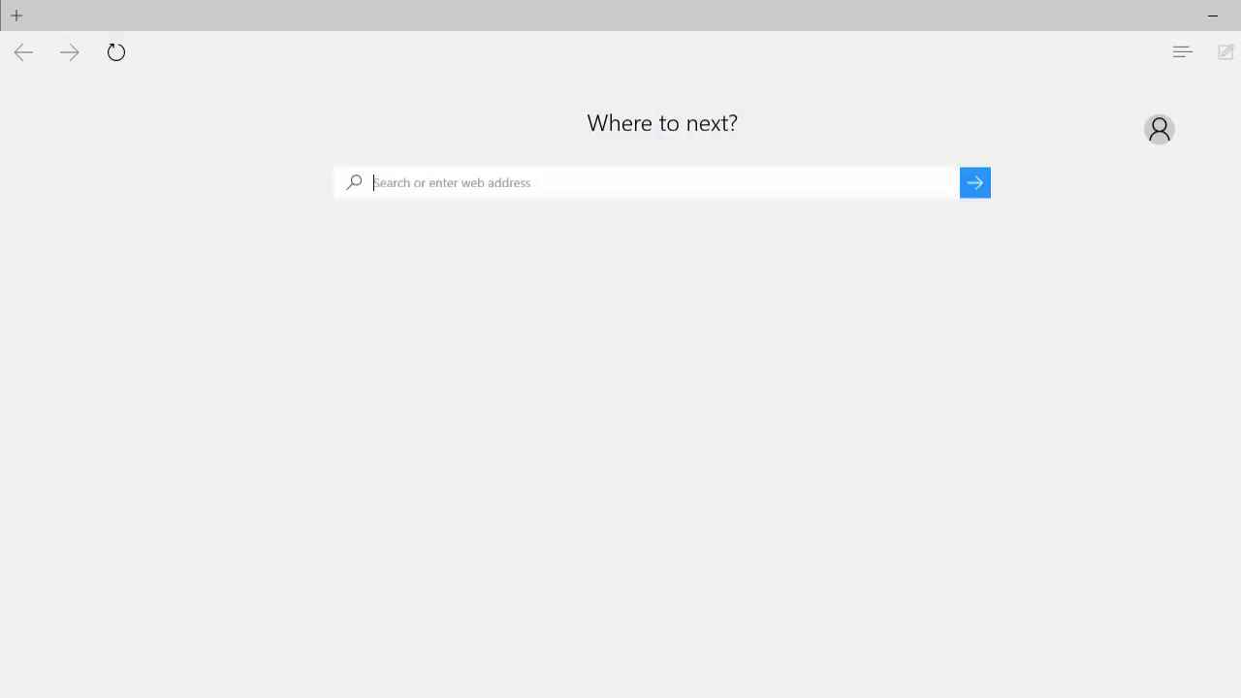
text(razer)
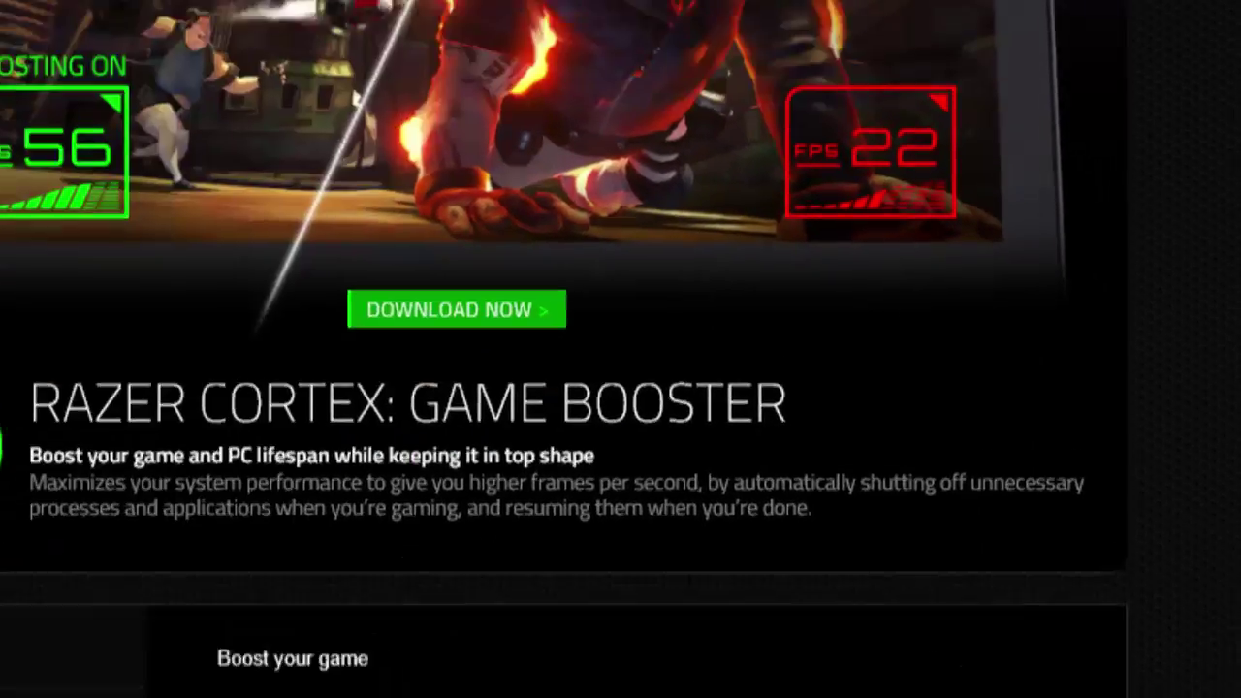
scroll(709, 555, down, 5)
scroll(611, 553, down, 5)
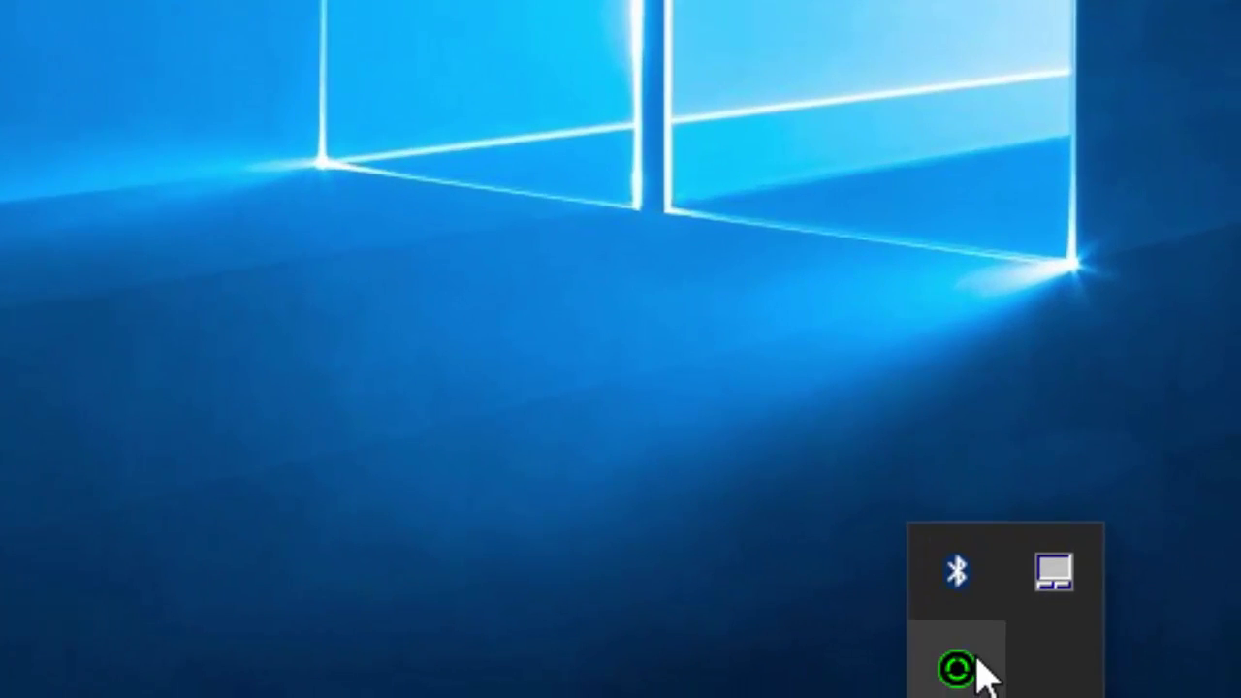
Open Razer Cortex from its tray icon and review the list of processes the boost would end.
right_click(976, 663)
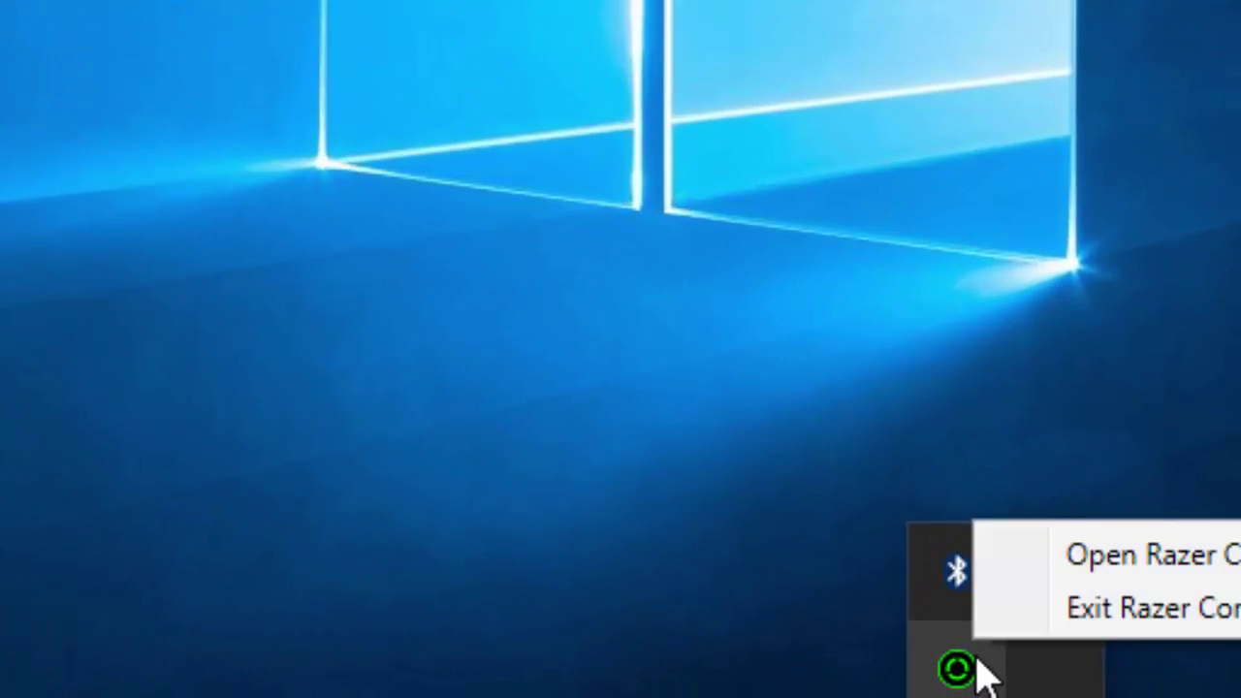
click(1154, 558)
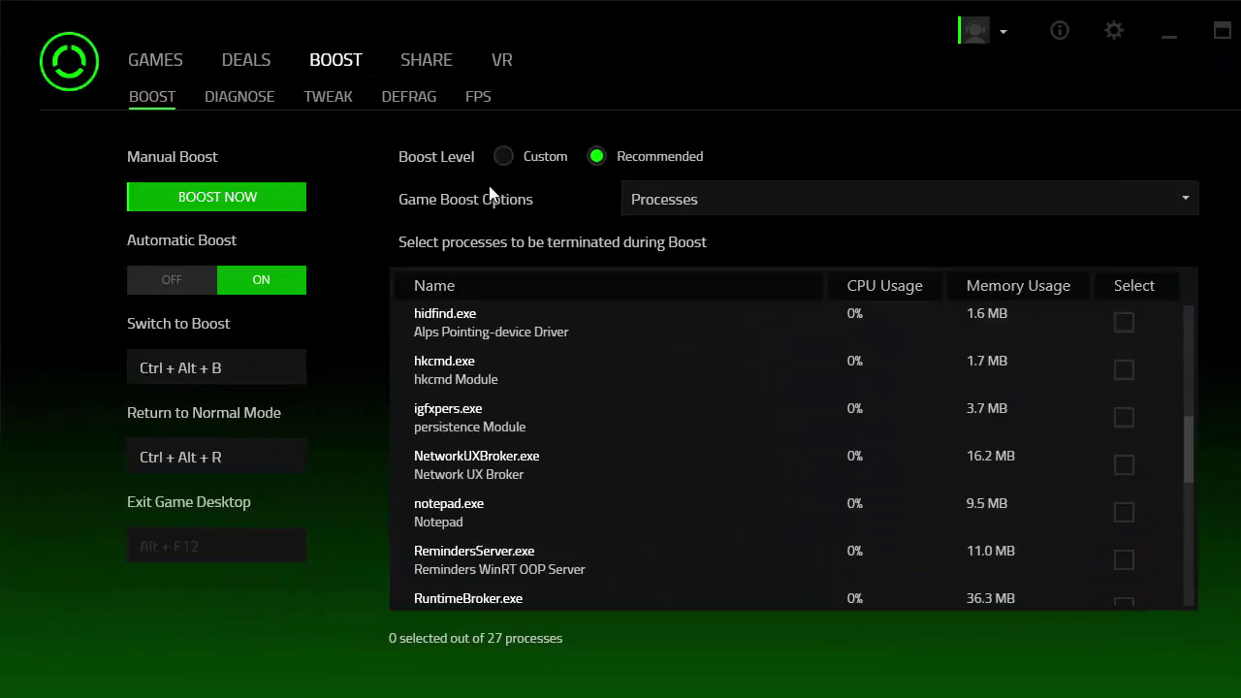
scroll(887, 472, down, 3)
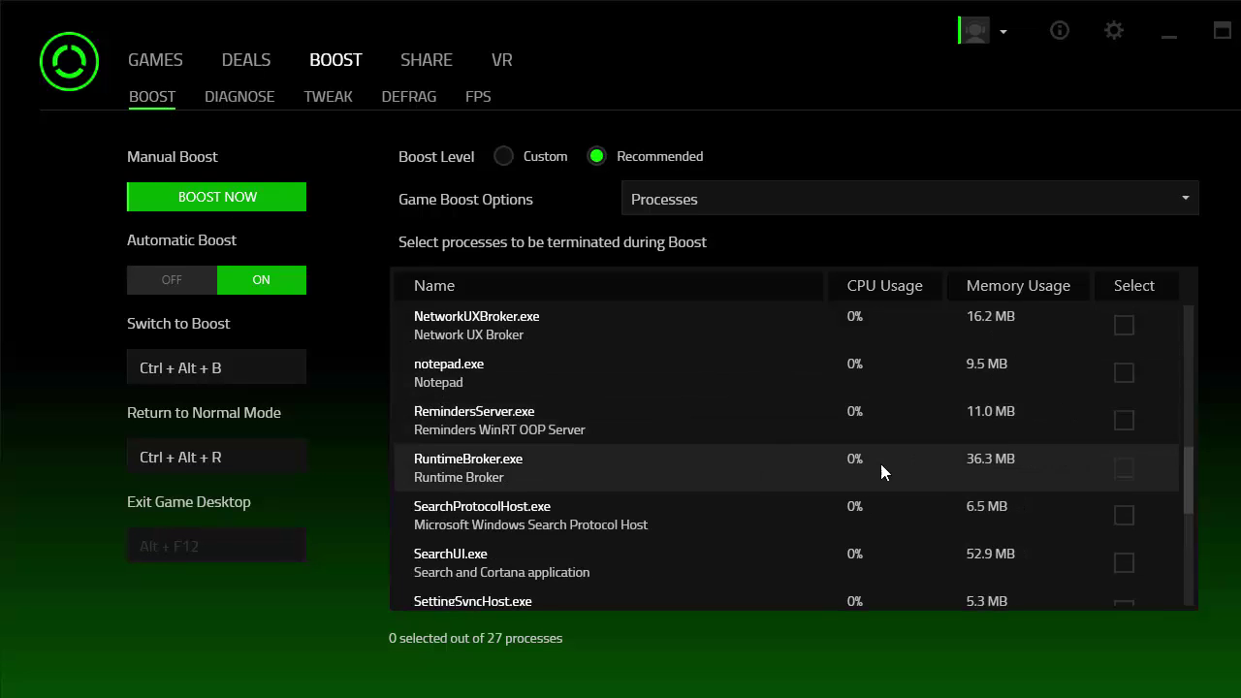
scroll(887, 472, up, 5)
scroll(956, 416, up, 5)
scroll(975, 425, up, 2)
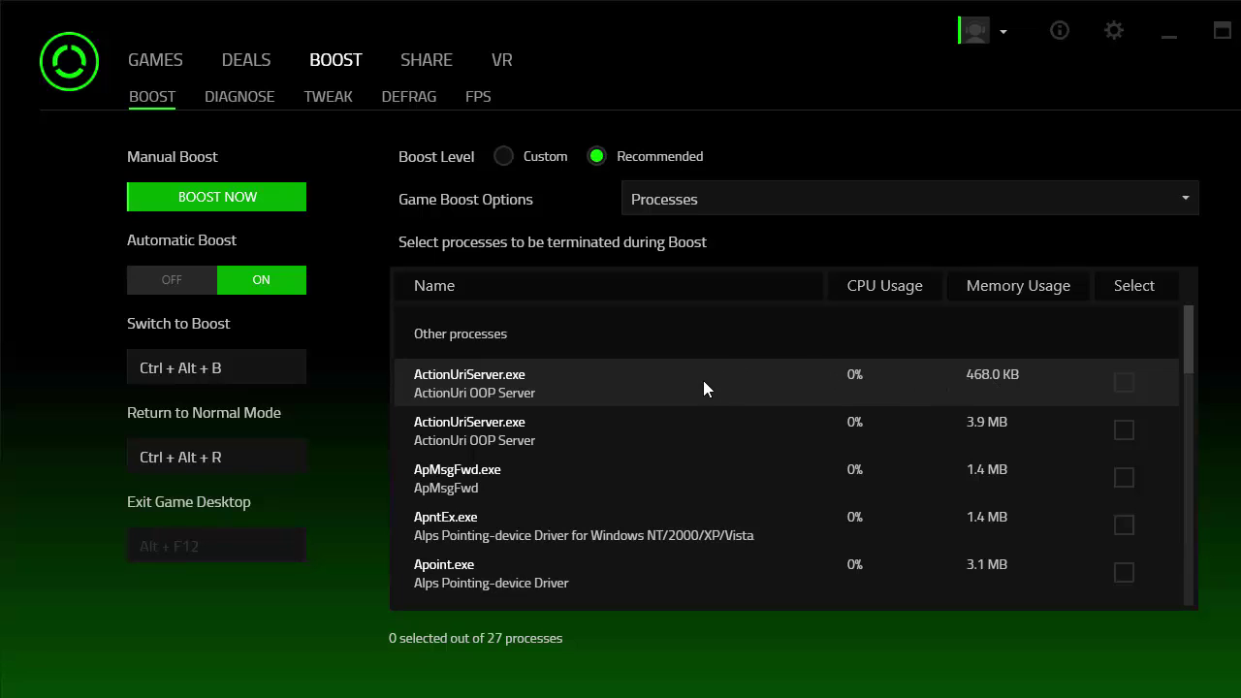
scroll(703, 378, down, 1)
scroll(746, 470, down, 3)
scroll(718, 484, down, 4)
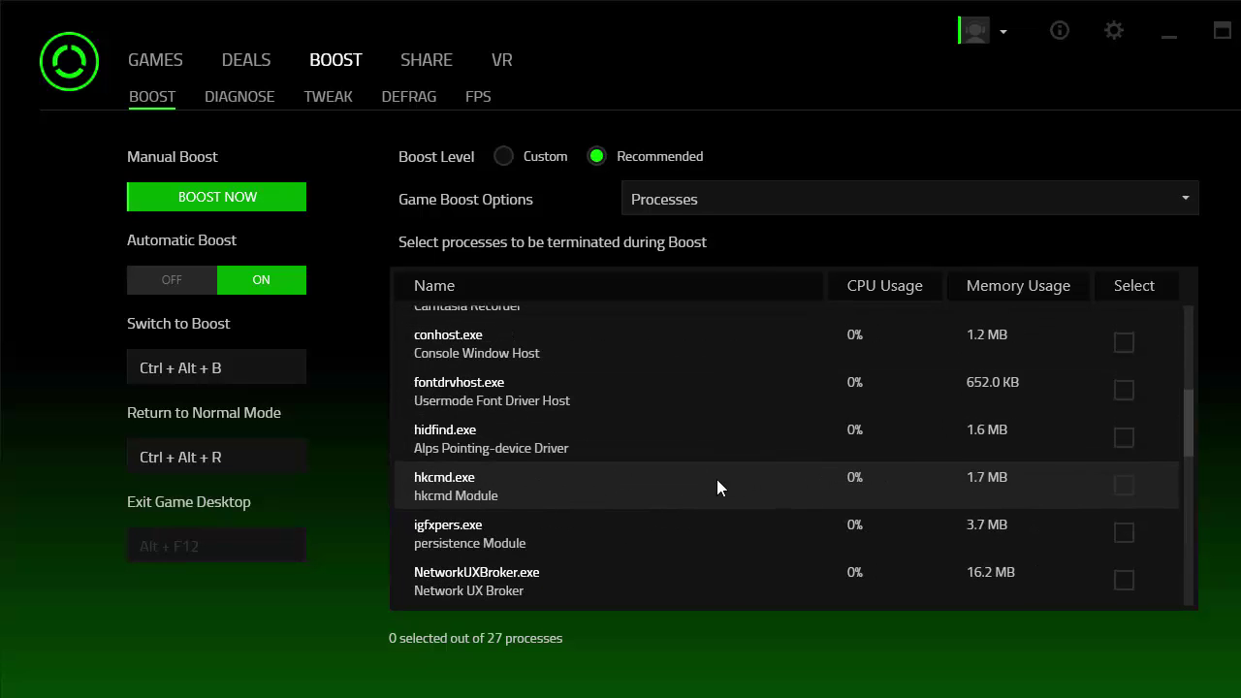
scroll(587, 532, down, 1)
scroll(817, 519, down, 6)
scroll(913, 504, down, 8)
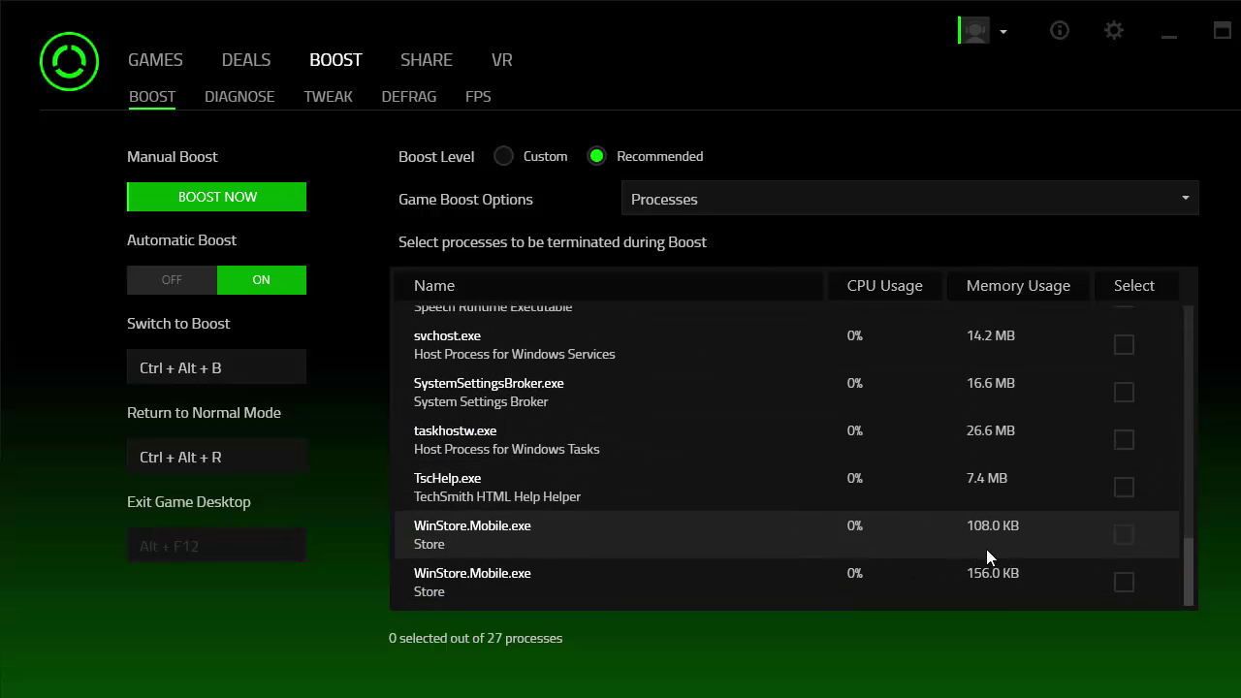
scroll(1086, 514, up, 10)
scroll(1075, 514, up, 6)
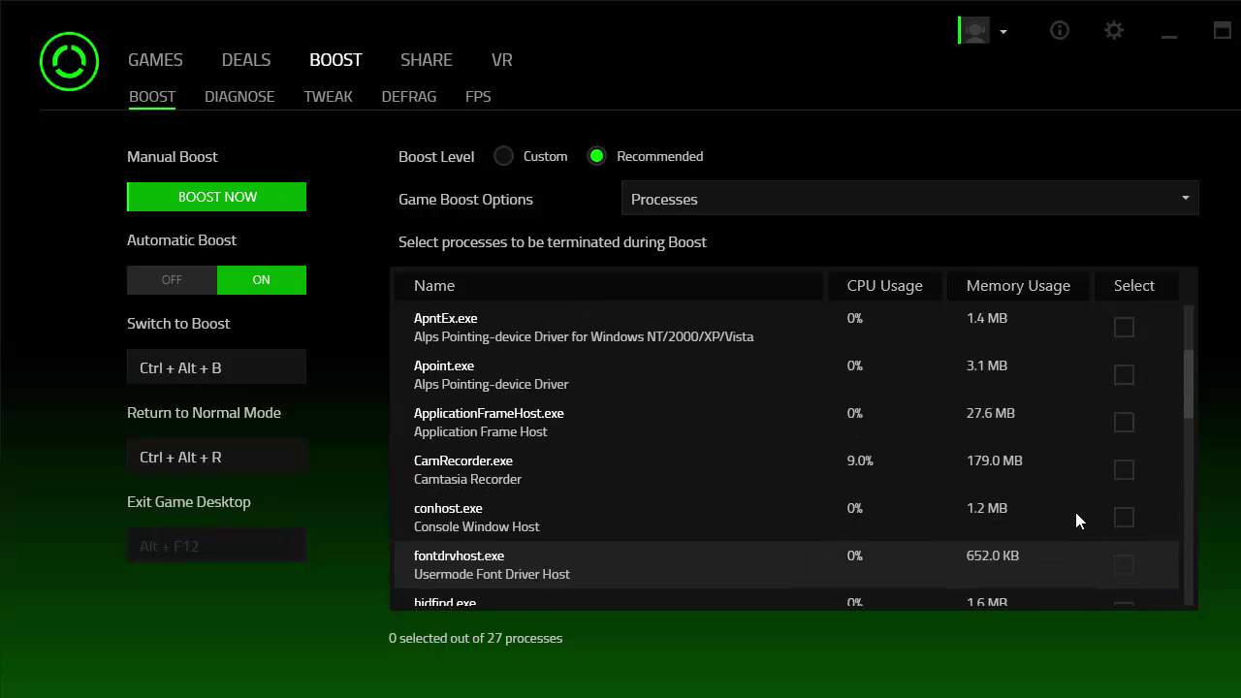
scroll(921, 466, up, 2)
Start a manual Razer Cortex game boost with BOOST NOW.
click(262, 199)
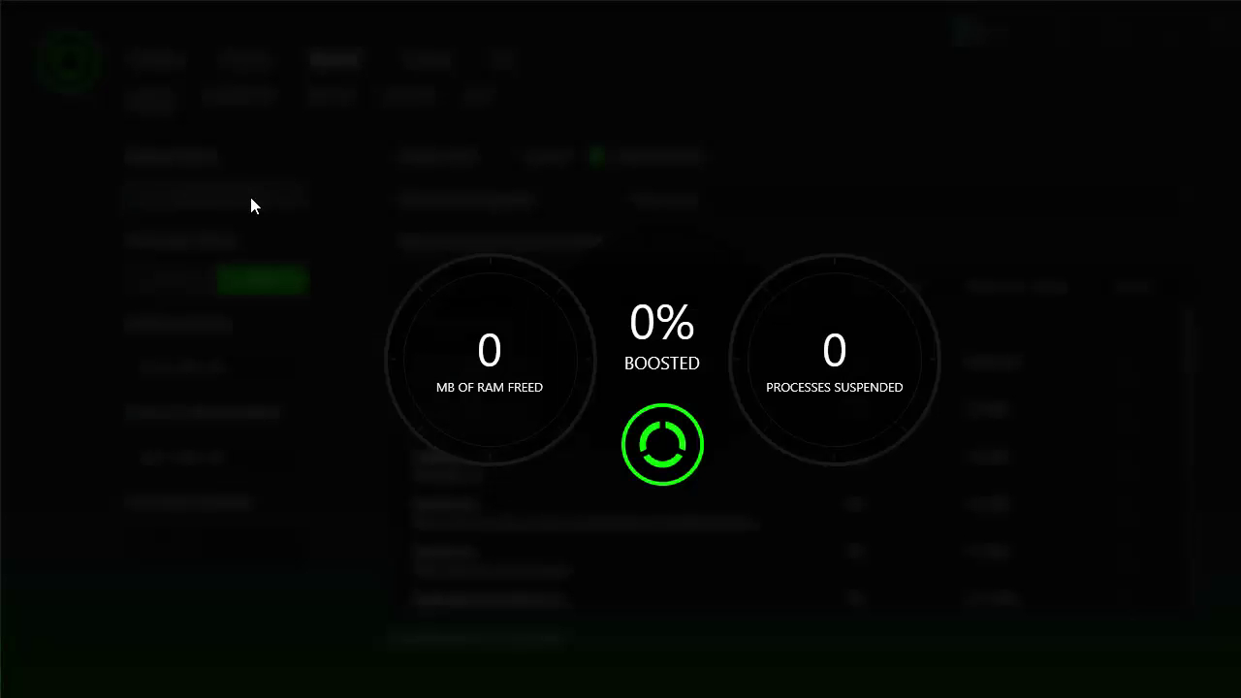